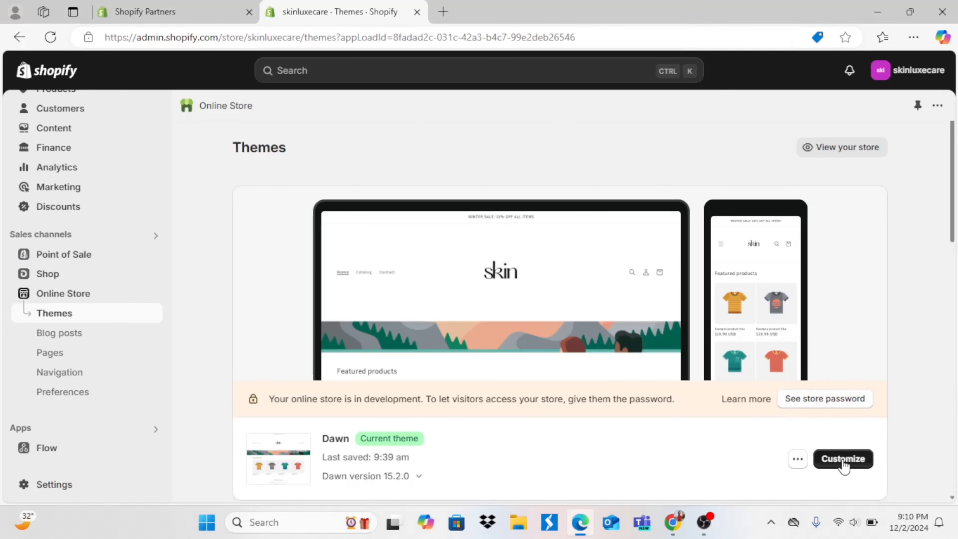
Open the Dawn theme for customization and upload Banners (12) as the home page image banner's first image
{"action": "left_click", "coordinate": [842, 461]}
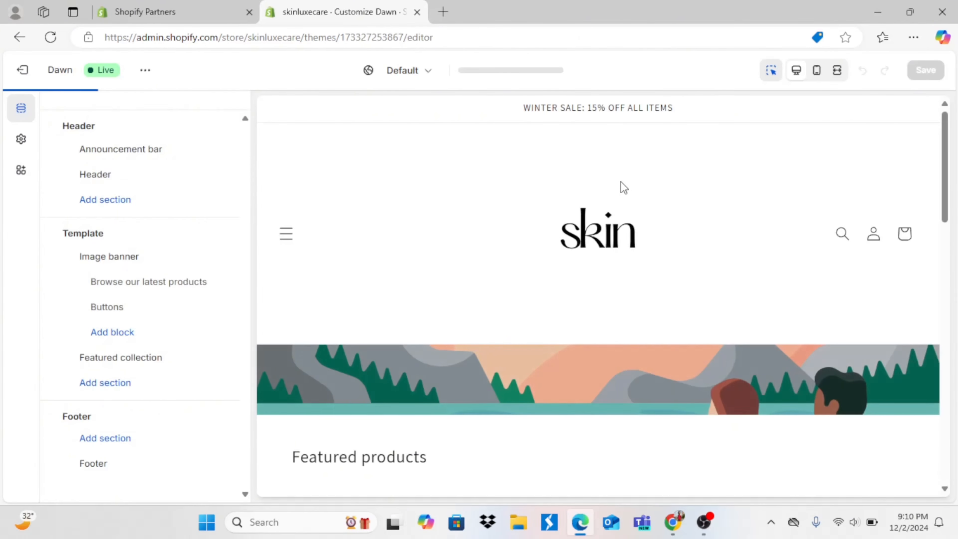
{"action": "left_click", "coordinate": [639, 363]}
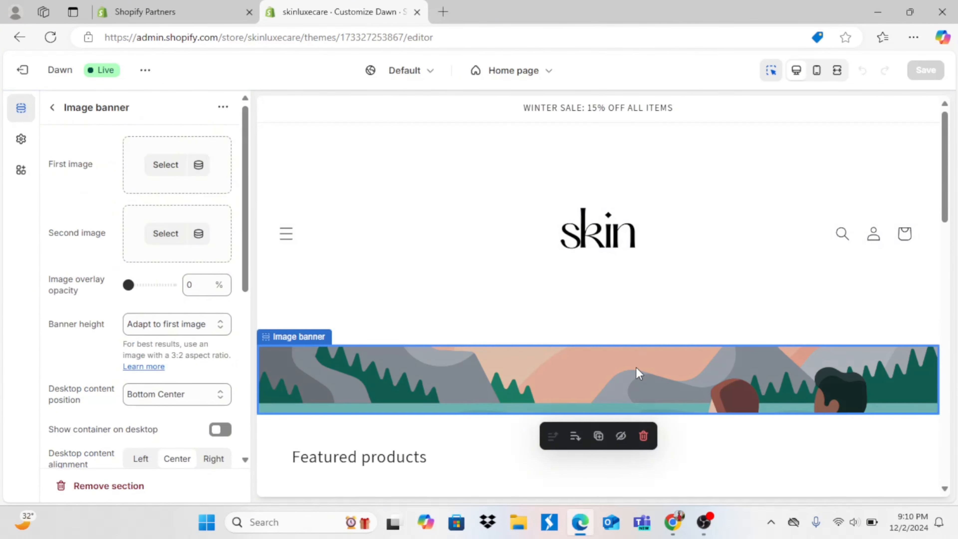
{"action": "left_click", "coordinate": [171, 175]}
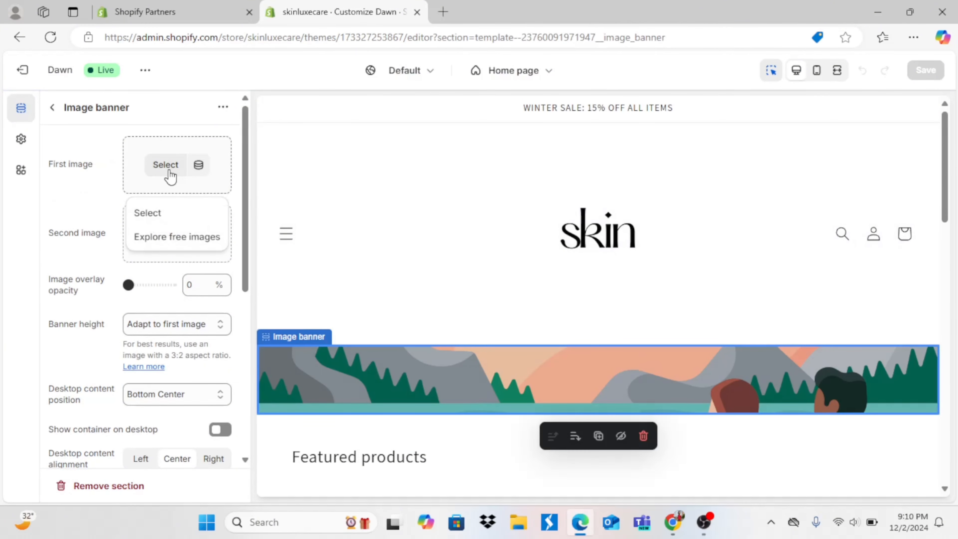
{"action": "left_click", "coordinate": [156, 217]}
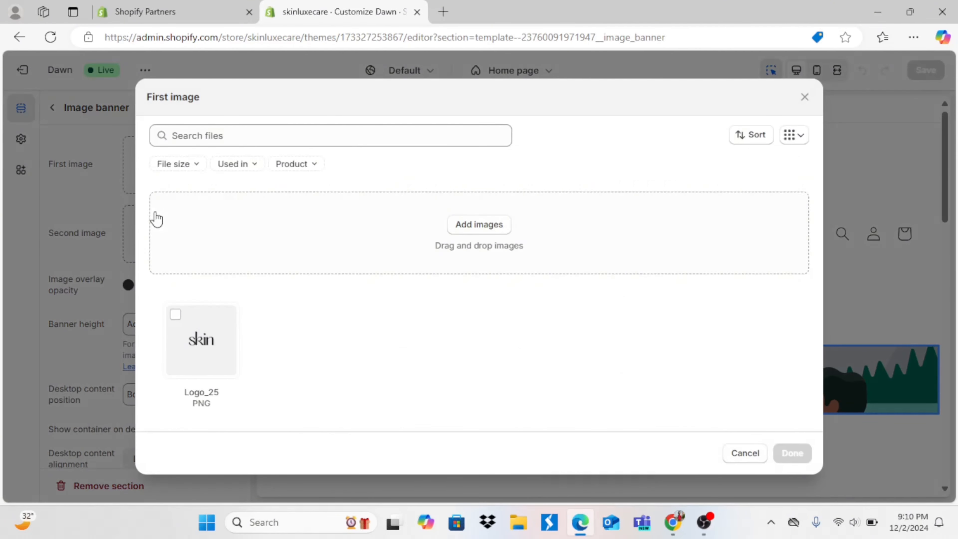
{"action": "left_click", "coordinate": [484, 229]}
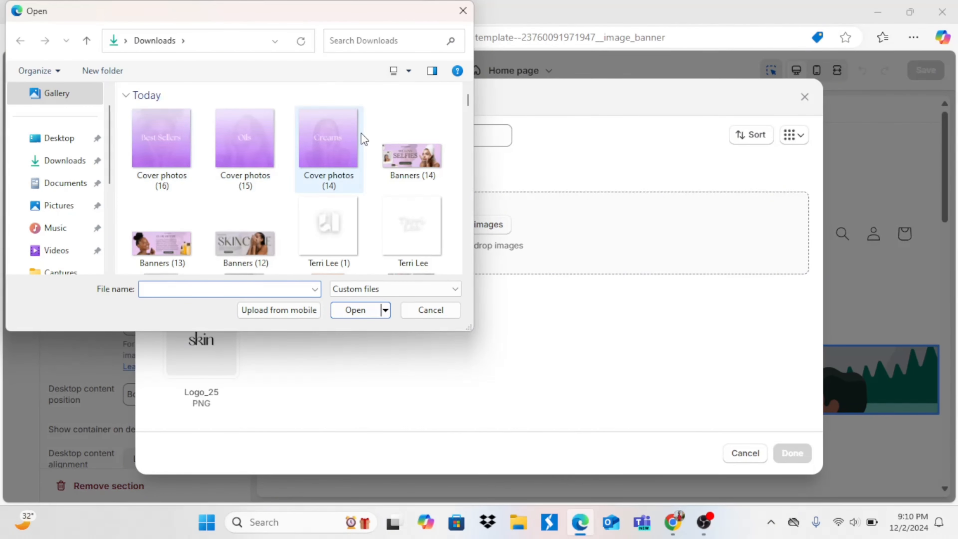
{"action": "left_click", "coordinate": [233, 242]}
{"action": "double_click", "coordinate": [232, 242]}
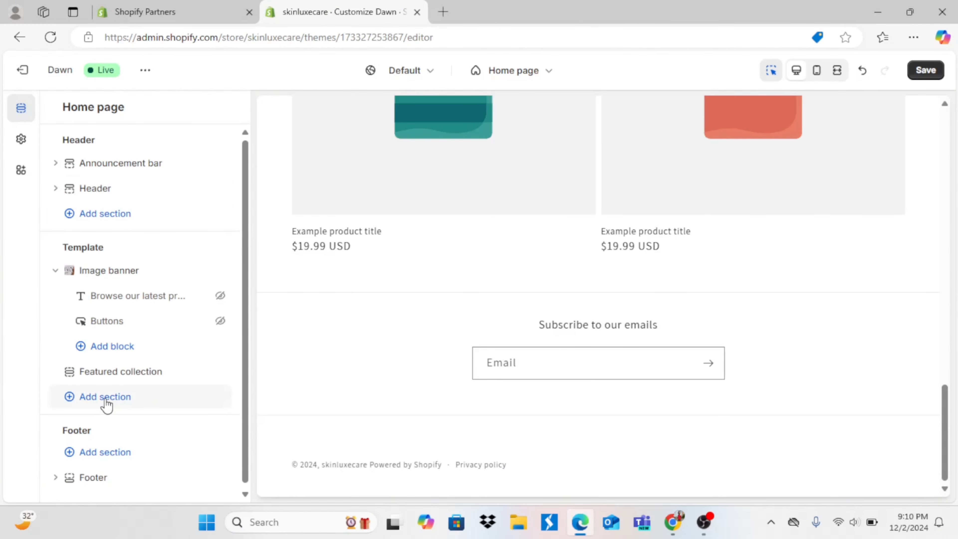
Add a second Image banner section below the featured collection and hide its heading and description text blocks
{"action": "left_click", "coordinate": [104, 397]}
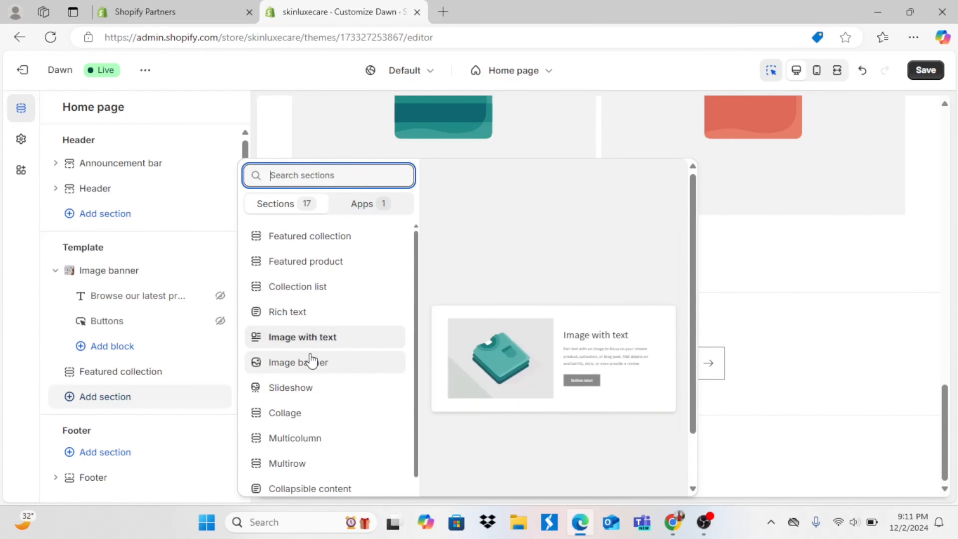
{"action": "left_click", "coordinate": [311, 363]}
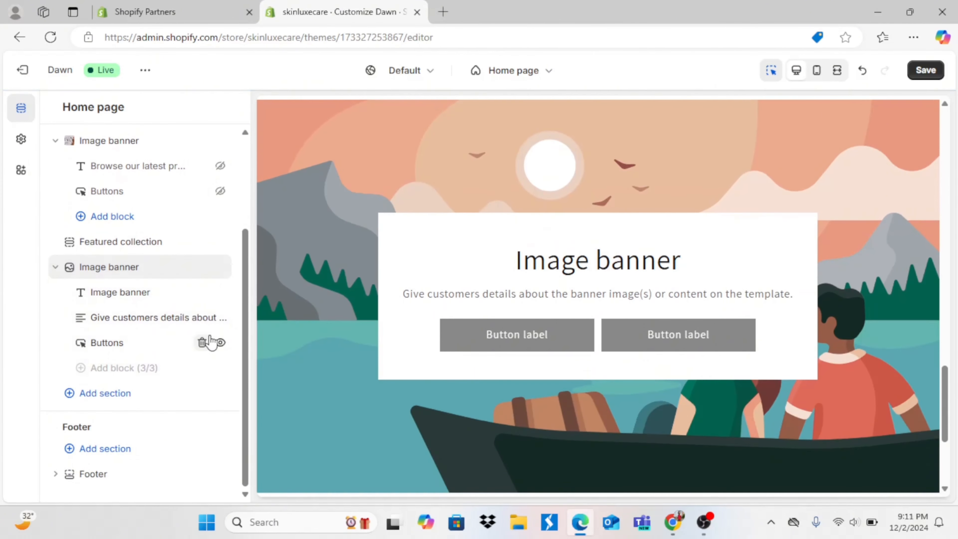
{"action": "left_click", "coordinate": [220, 316]}
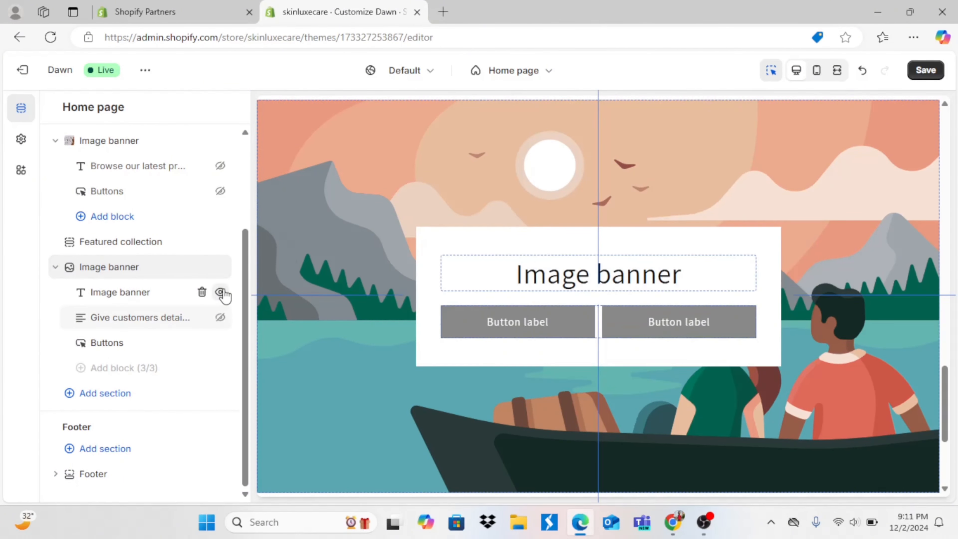
{"action": "left_click", "coordinate": [220, 292]}
Set Banners_13.png as the first image of the second image banner
{"action": "left_click", "coordinate": [154, 271]}
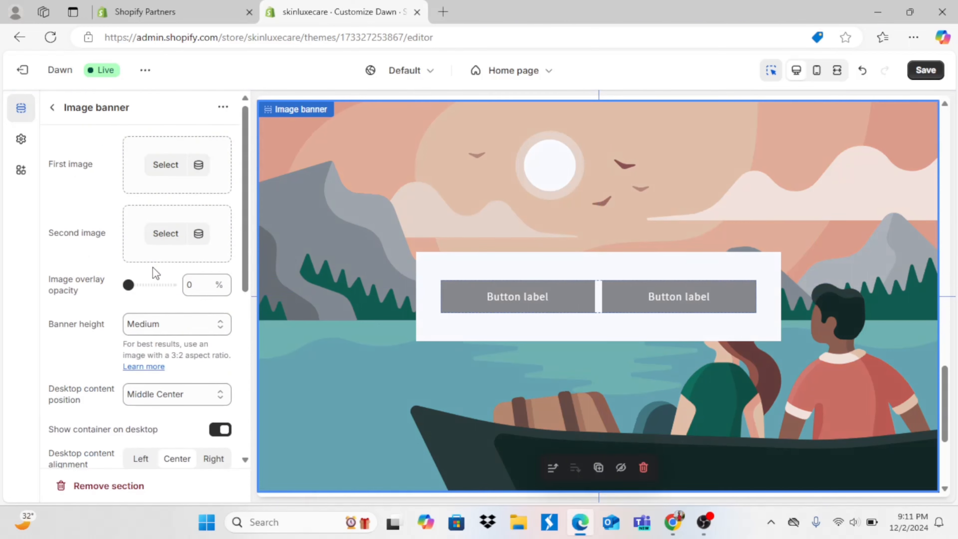
{"action": "left_click", "coordinate": [166, 164]}
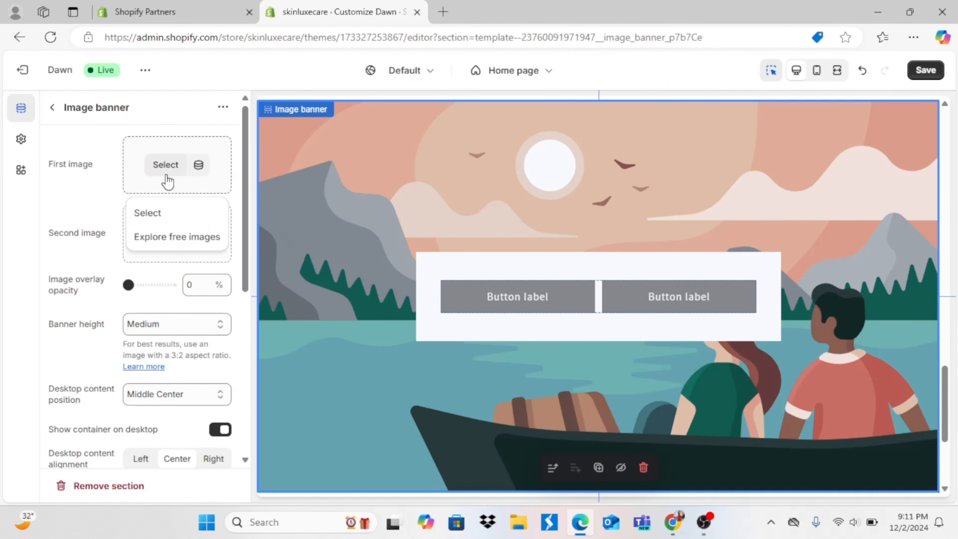
{"action": "left_click", "coordinate": [147, 212]}
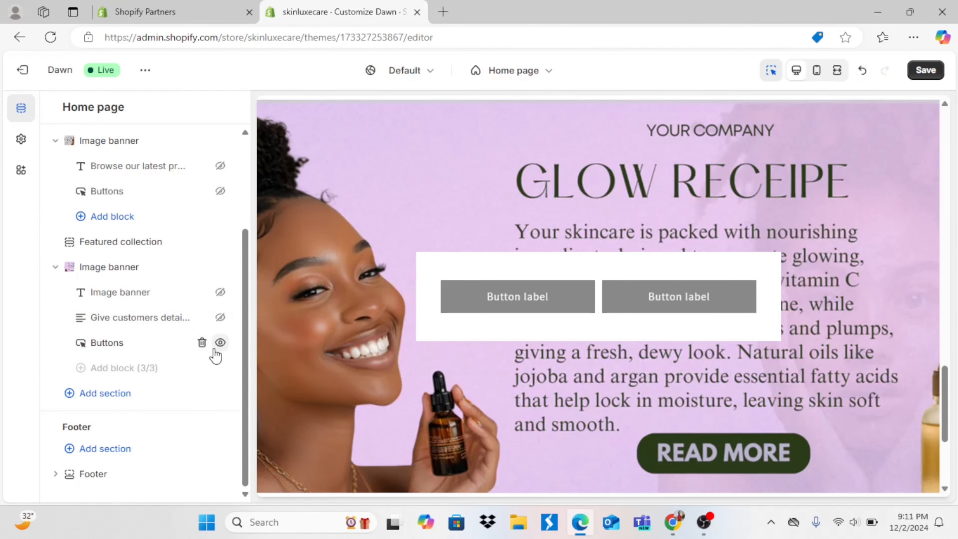
Hide the second banner's Buttons block and set its banner height to Adapt to first image
{"action": "left_click", "coordinate": [220, 343]}
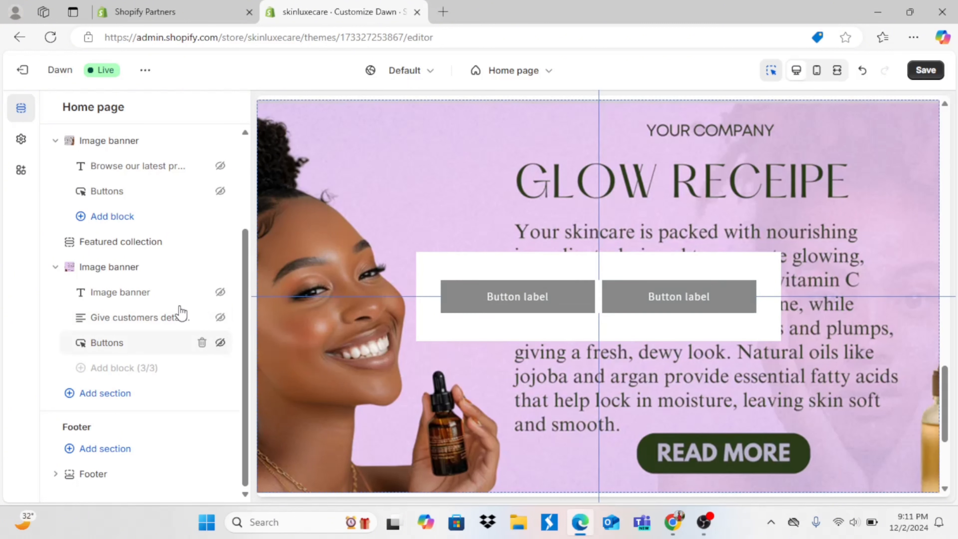
{"action": "left_click", "coordinate": [134, 276]}
{"action": "left_click", "coordinate": [150, 329]}
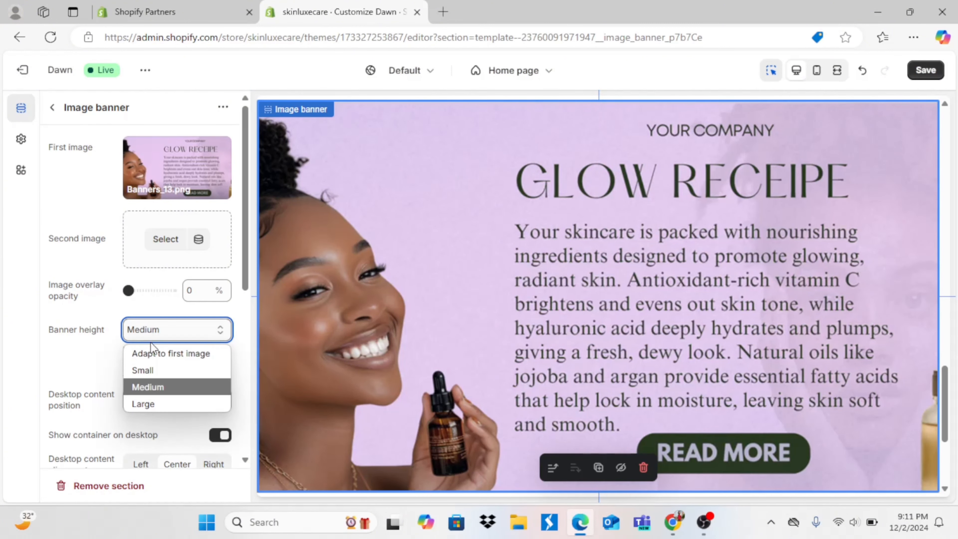
{"action": "left_click", "coordinate": [151, 353]}
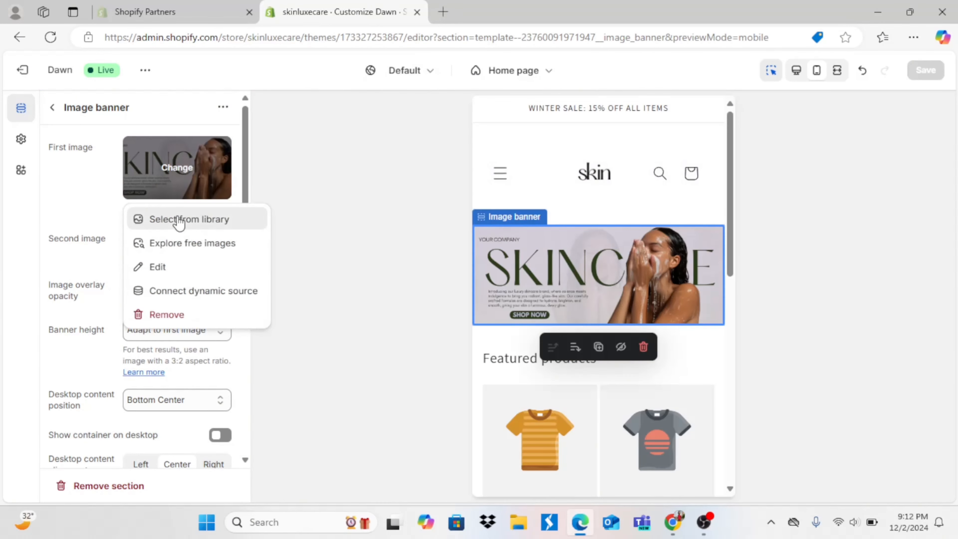
Replace the first image of the home page's top banner with the purple SKINCARE version from the library
{"action": "left_click", "coordinate": [181, 217]}
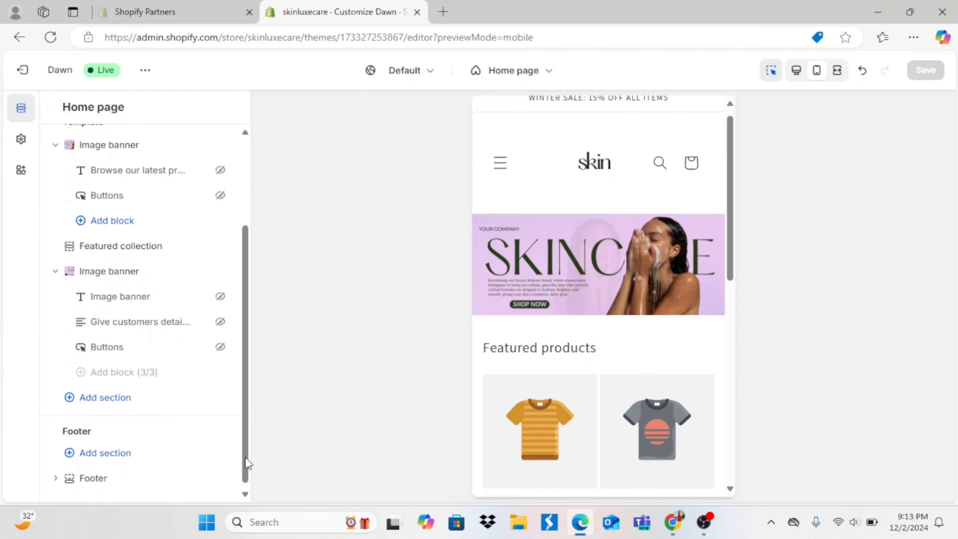
Add a third Image banner section at the end of the template and hide its heading, description and buttons blocks
{"action": "scroll", "coordinate": [247, 464], "scroll_direction": "down", "scroll_amount": 1}
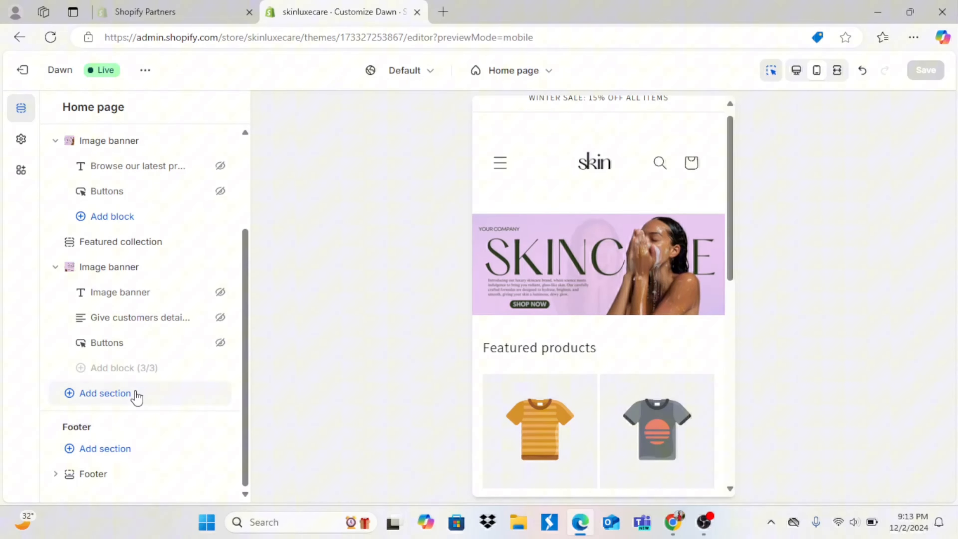
{"action": "left_click", "coordinate": [136, 396]}
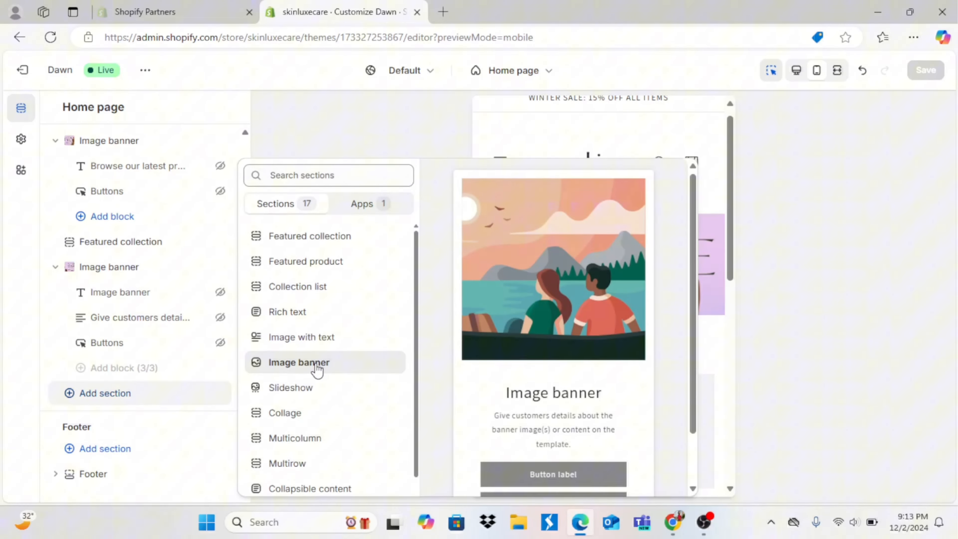
{"action": "left_click", "coordinate": [316, 365]}
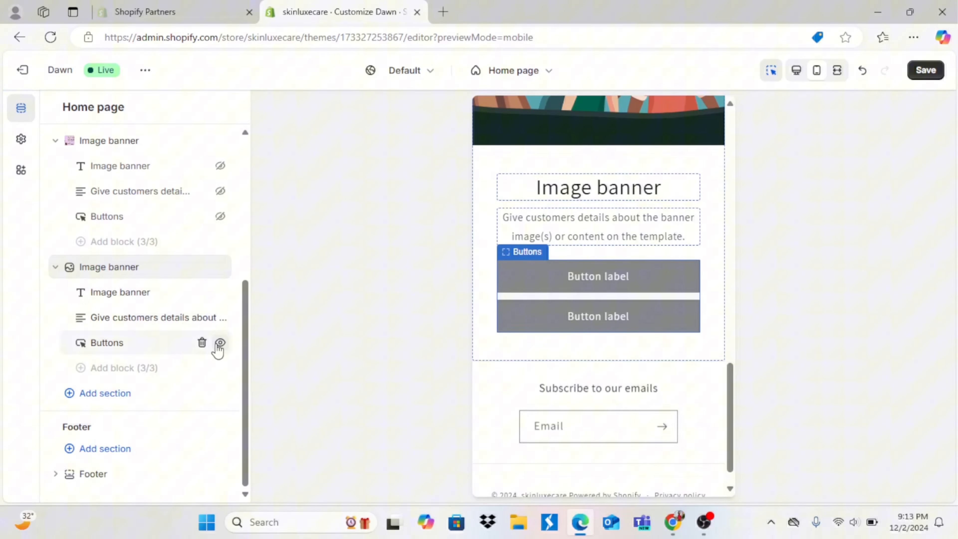
{"action": "left_click", "coordinate": [221, 343]}
{"action": "left_click", "coordinate": [220, 317]}
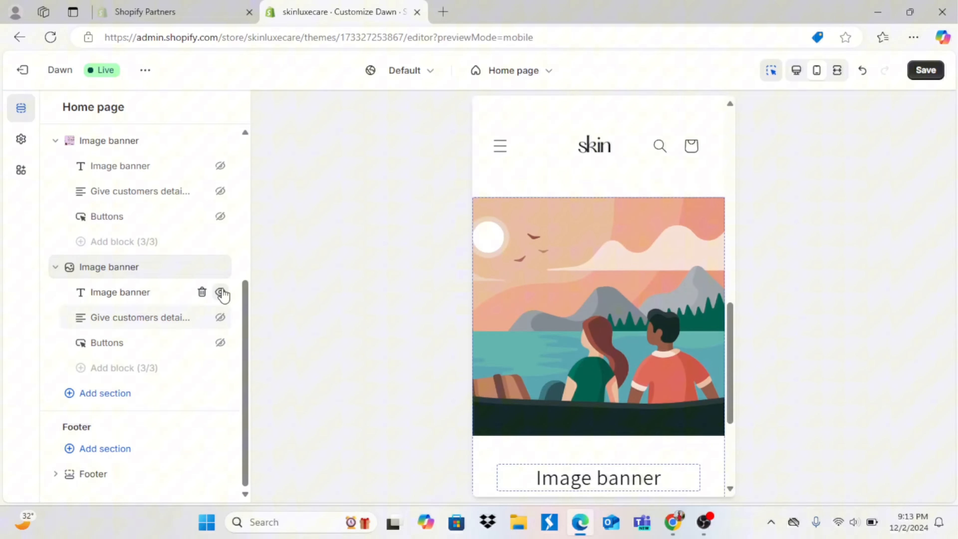
Set Banners_14.png as the first image of the third image banner
{"action": "left_click", "coordinate": [154, 268]}
{"action": "left_click", "coordinate": [166, 177]}
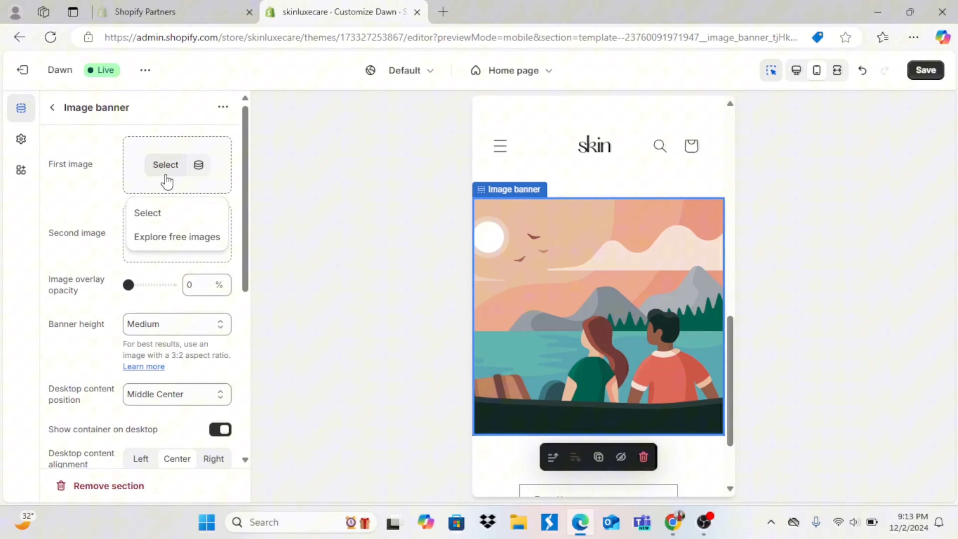
{"action": "left_click", "coordinate": [161, 213]}
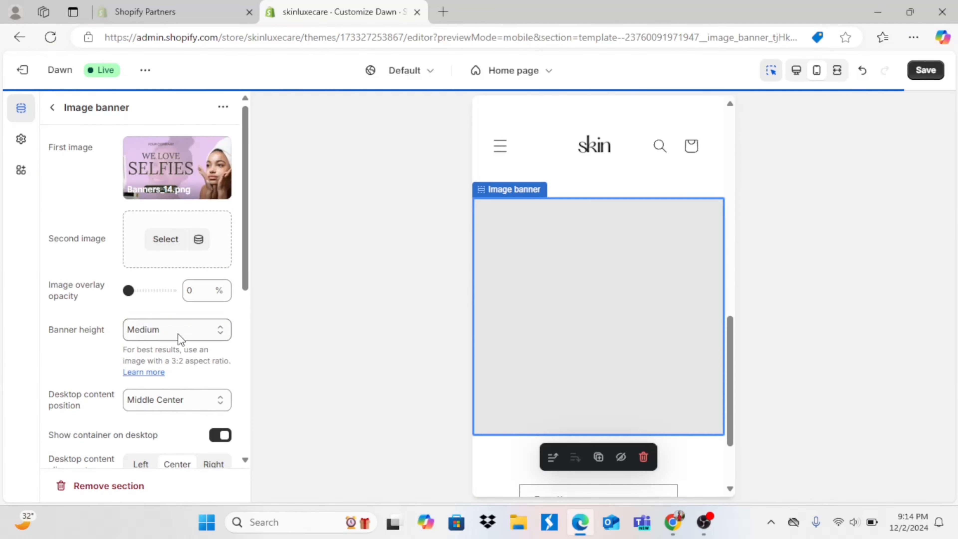
Set the third banner's height to Adapt to first image and save the theme changes
{"action": "left_click", "coordinate": [175, 337]}
{"action": "left_click", "coordinate": [170, 354]}
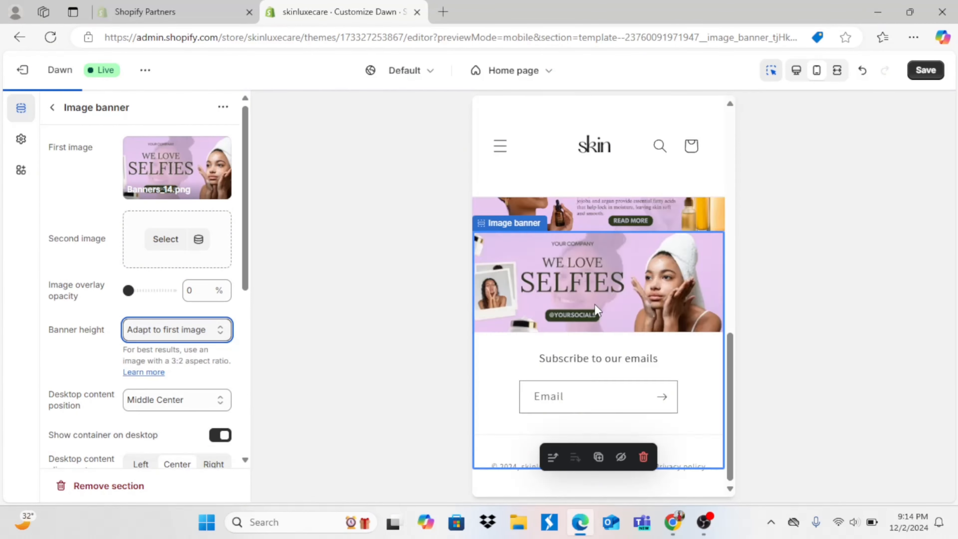
{"action": "scroll", "coordinate": [732, 218], "scroll_direction": "up", "scroll_amount": 2}
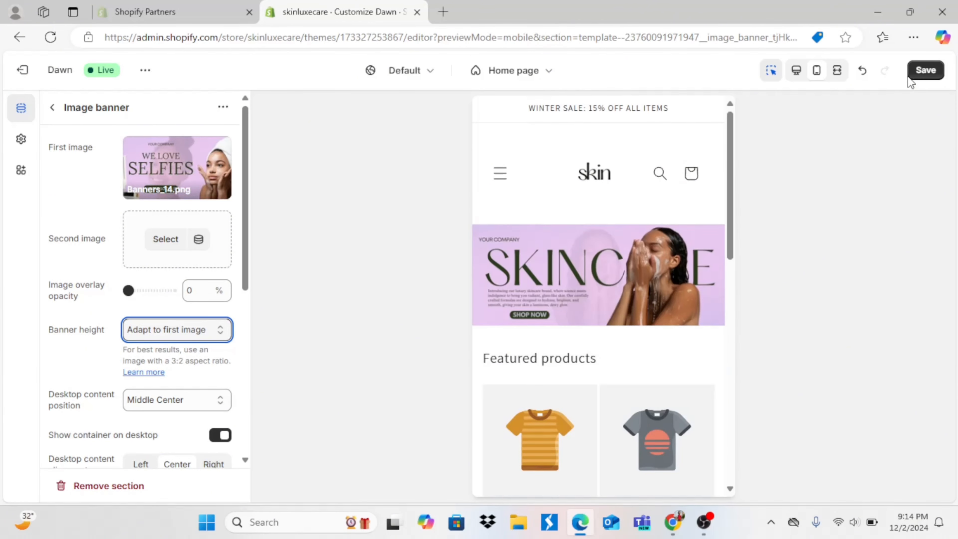
{"action": "left_click", "coordinate": [922, 70]}
Add a Collection list section after the last image banner and give it two swipeable columns on mobile
{"action": "left_click", "coordinate": [135, 395]}
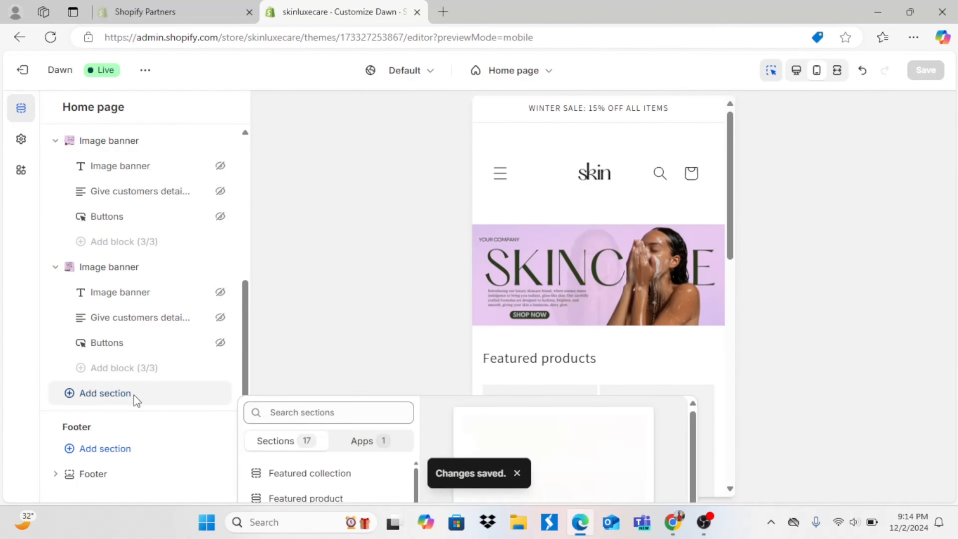
{"action": "left_click", "coordinate": [323, 295]}
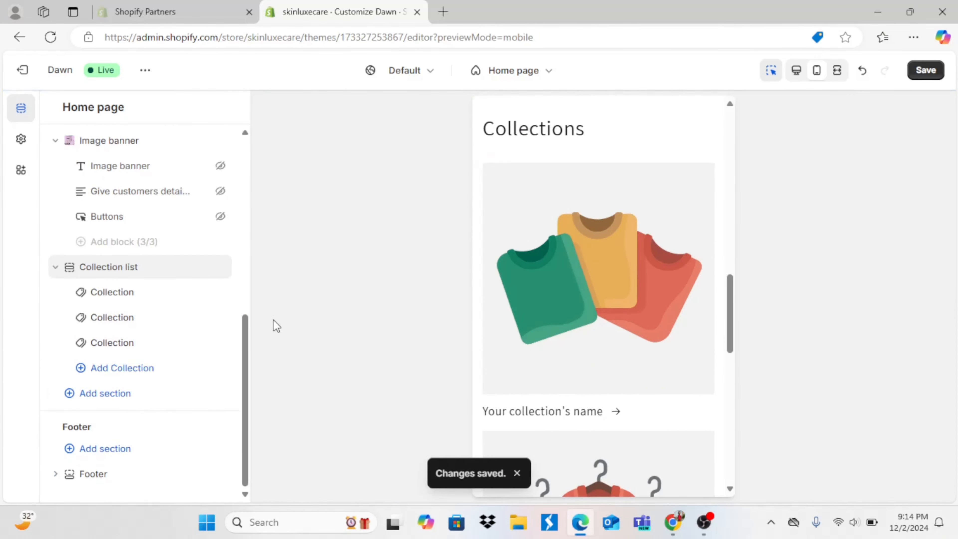
{"action": "left_click", "coordinate": [156, 268]}
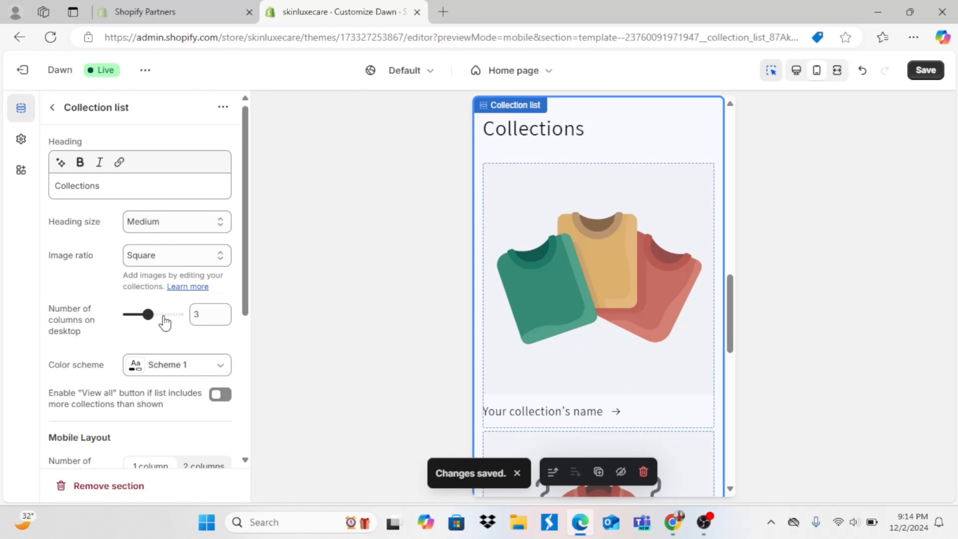
{"action": "scroll", "coordinate": [247, 298], "scroll_direction": "down", "scroll_amount": 4}
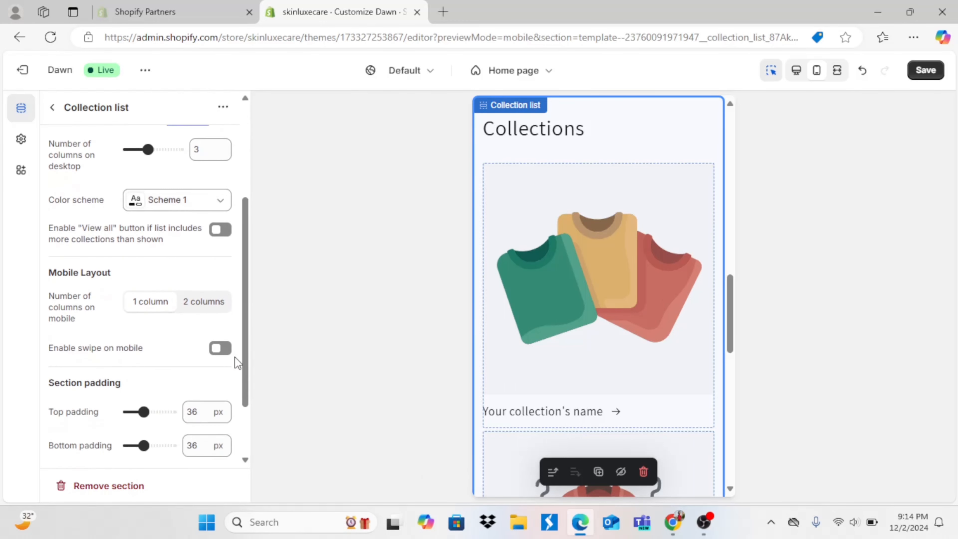
{"action": "left_click", "coordinate": [221, 353]}
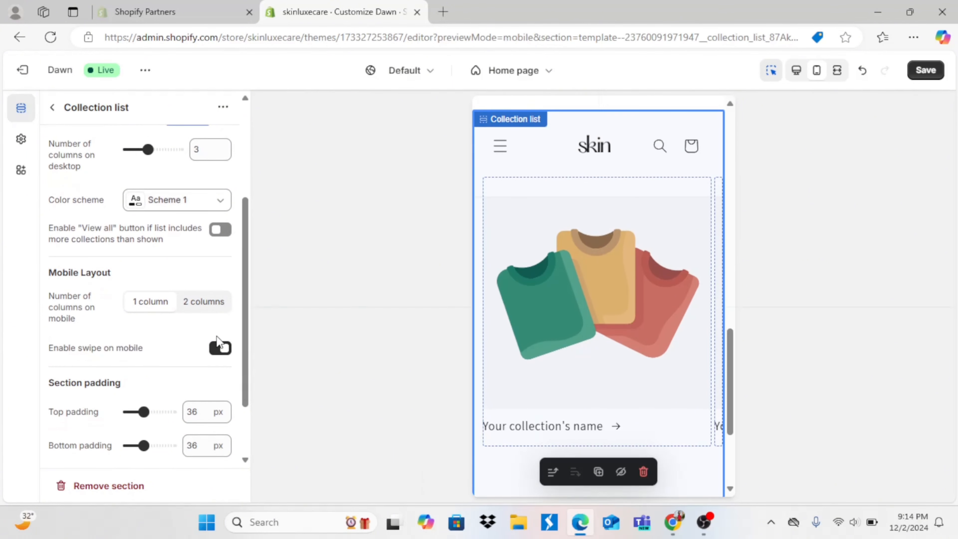
{"action": "left_click", "coordinate": [209, 310]}
{"action": "left_click", "coordinate": [52, 108]}
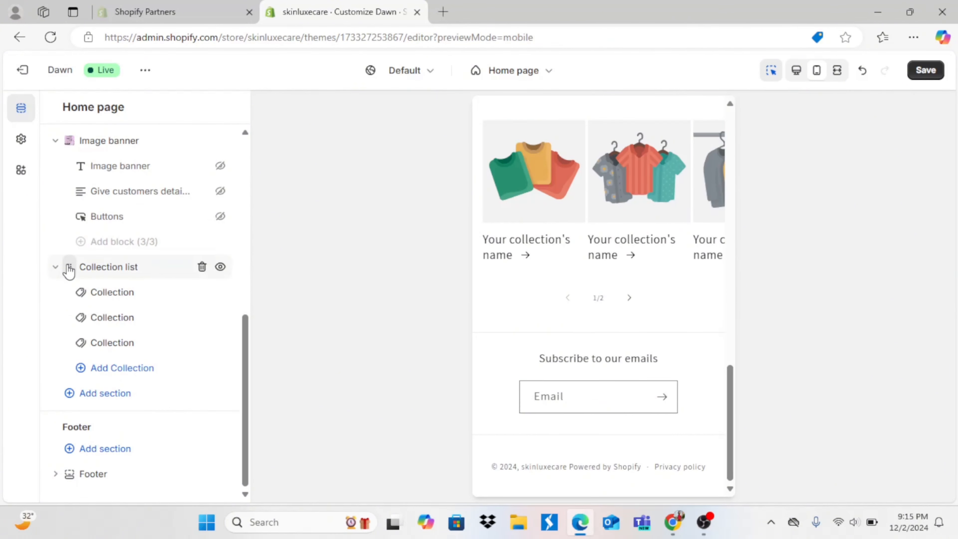
Move the Collection list section directly below the Featured collection section and save the theme
{"action": "left_click_drag", "start_coordinate": [68, 272], "coordinate": [73, 313]}
{"action": "left_click_drag", "start_coordinate": [735, 402], "coordinate": [722, 346]}
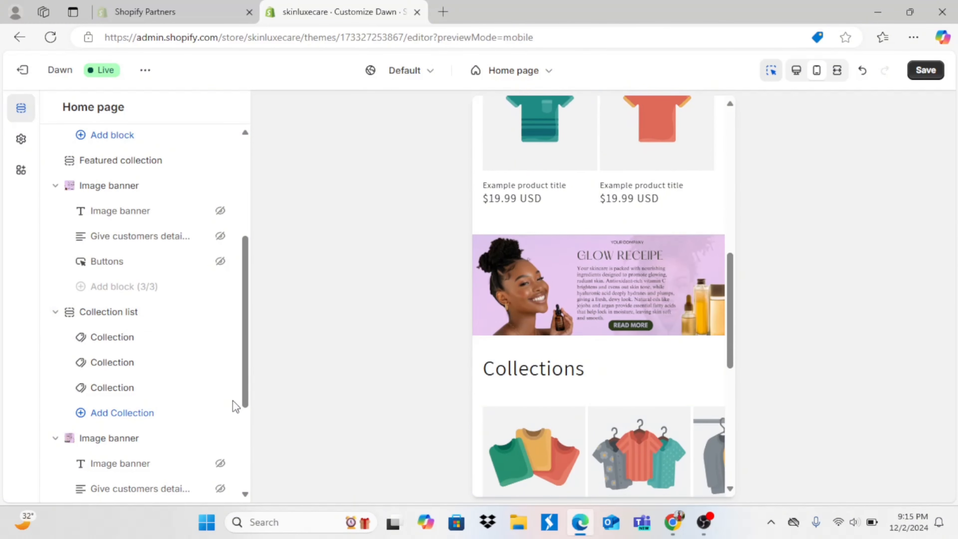
{"action": "left_click_drag", "start_coordinate": [64, 318], "coordinate": [62, 204]}
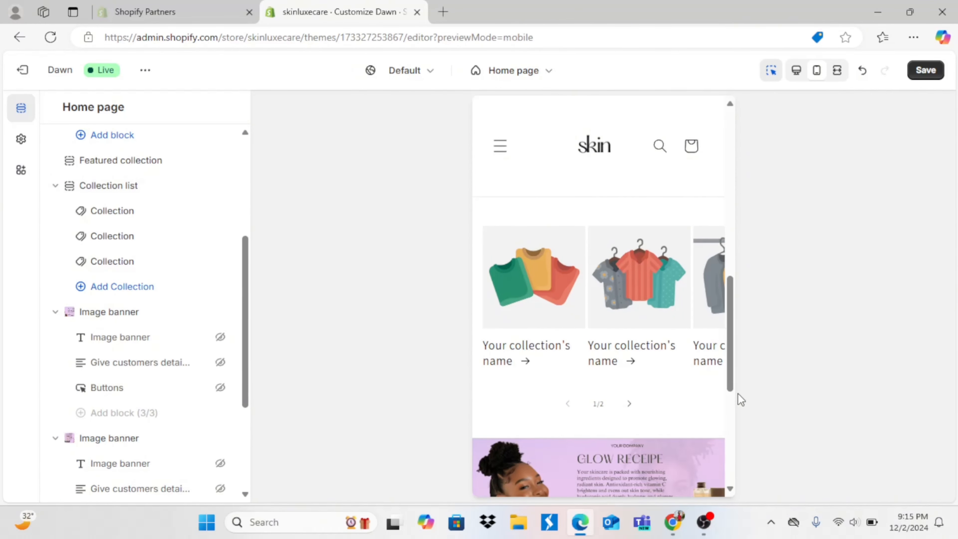
{"action": "left_click_drag", "start_coordinate": [733, 384], "coordinate": [733, 457]}
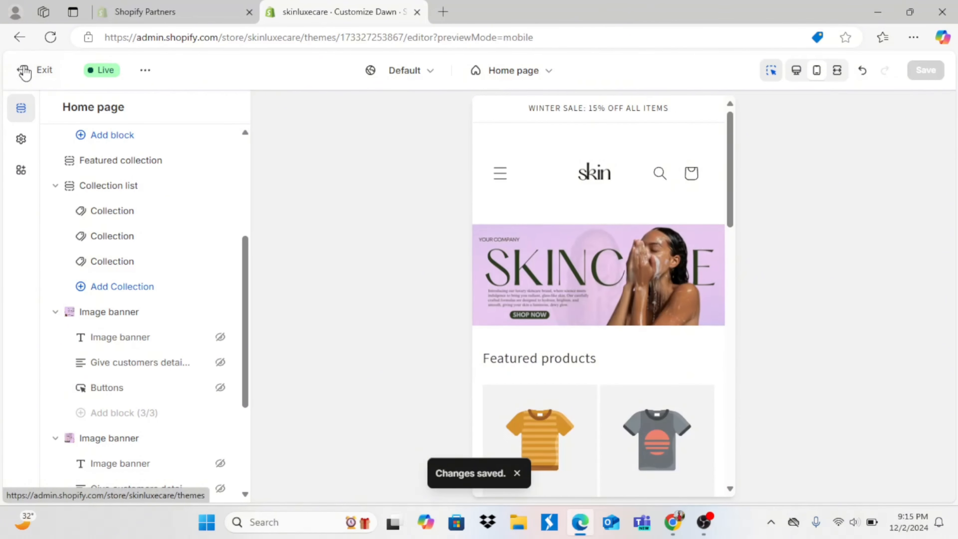
Exit the theme editor and open the store's Products page
{"action": "left_click", "coordinate": [25, 72]}
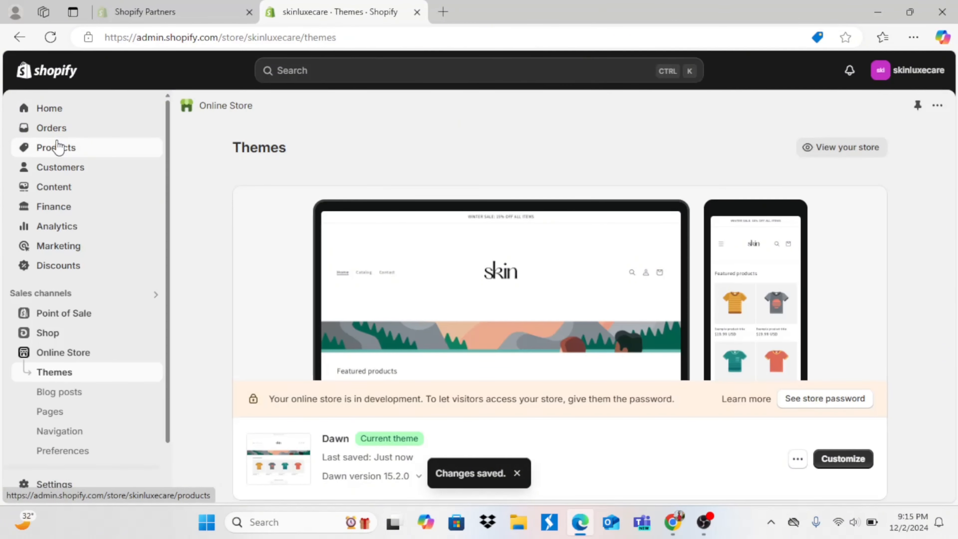
{"action": "left_click", "coordinate": [57, 147]}
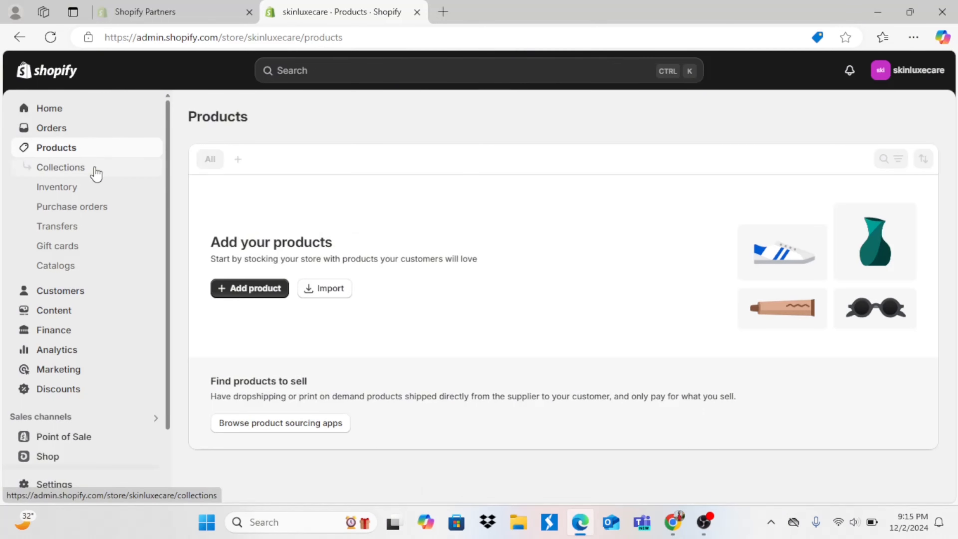
Create and save a collection titled Creams with the Cover photos (14) image from Downloads
{"action": "left_click", "coordinate": [97, 173]}
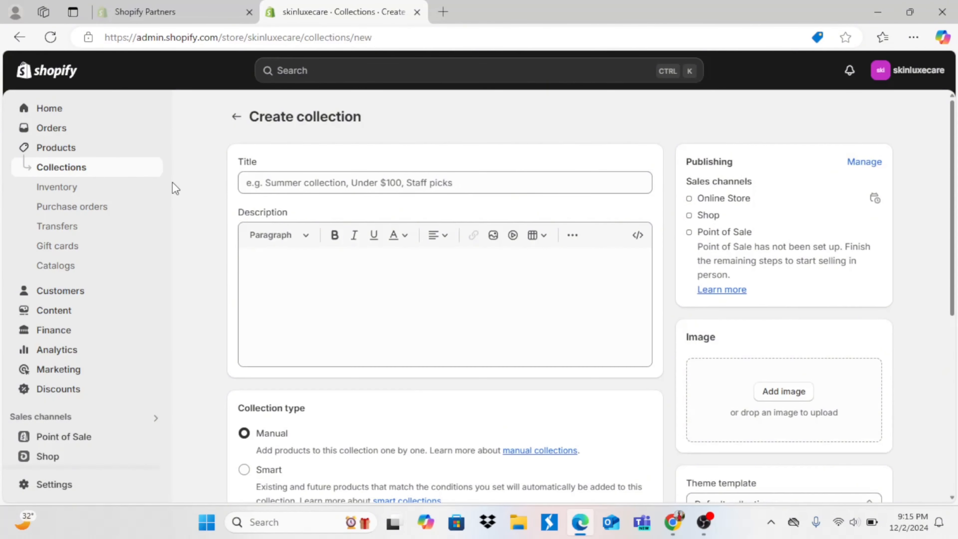
{"action": "left_click", "coordinate": [257, 183]}
{"action": "type", "text": "Crem"}
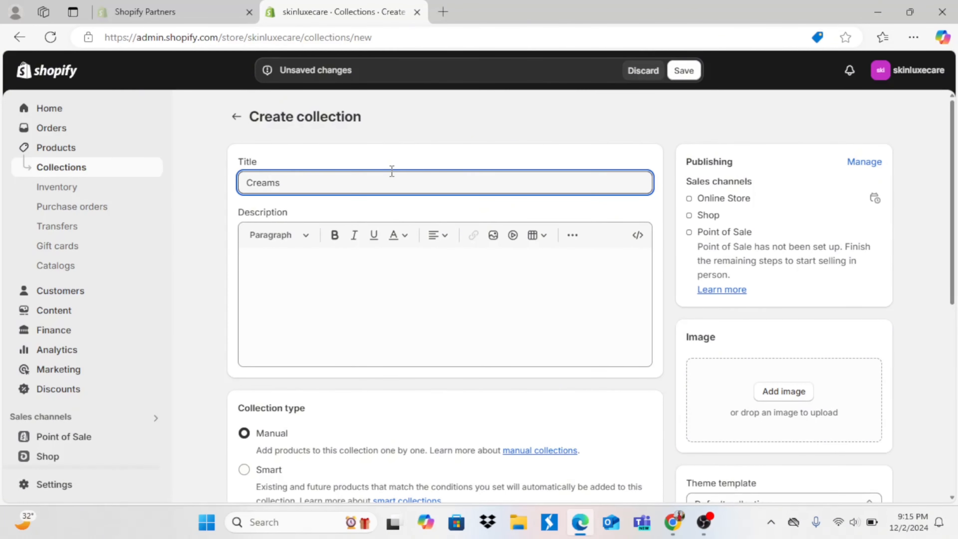
{"action": "left_click", "coordinate": [775, 387]}
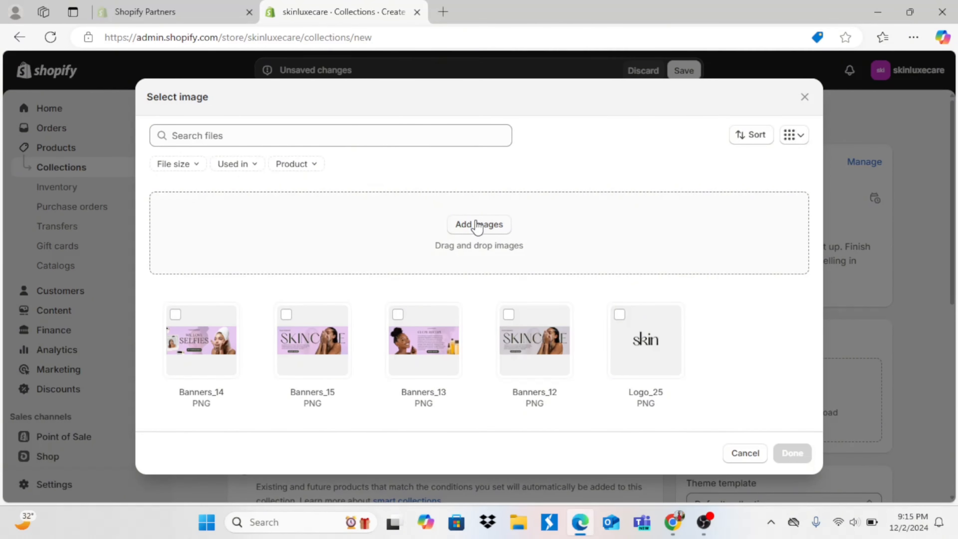
{"action": "left_click", "coordinate": [477, 226]}
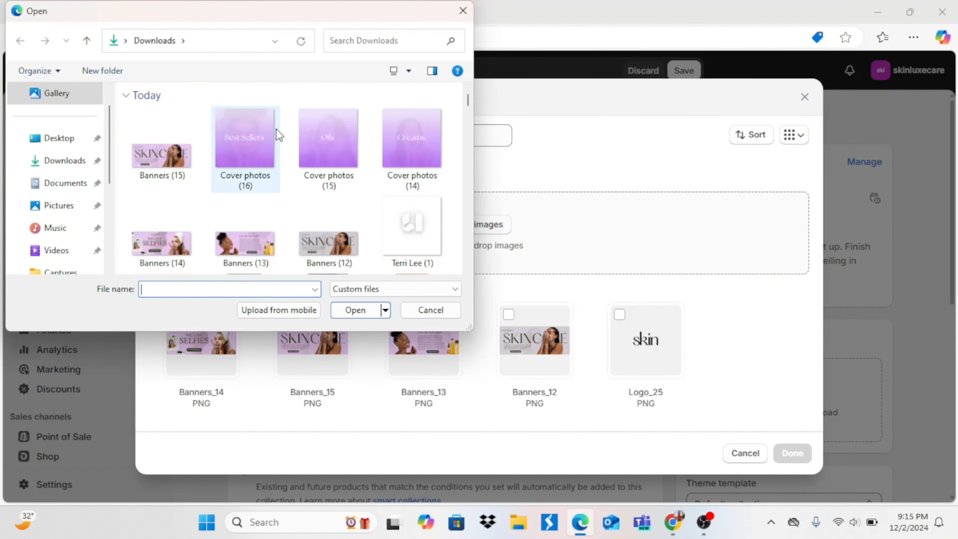
{"action": "double_click", "coordinate": [411, 145]}
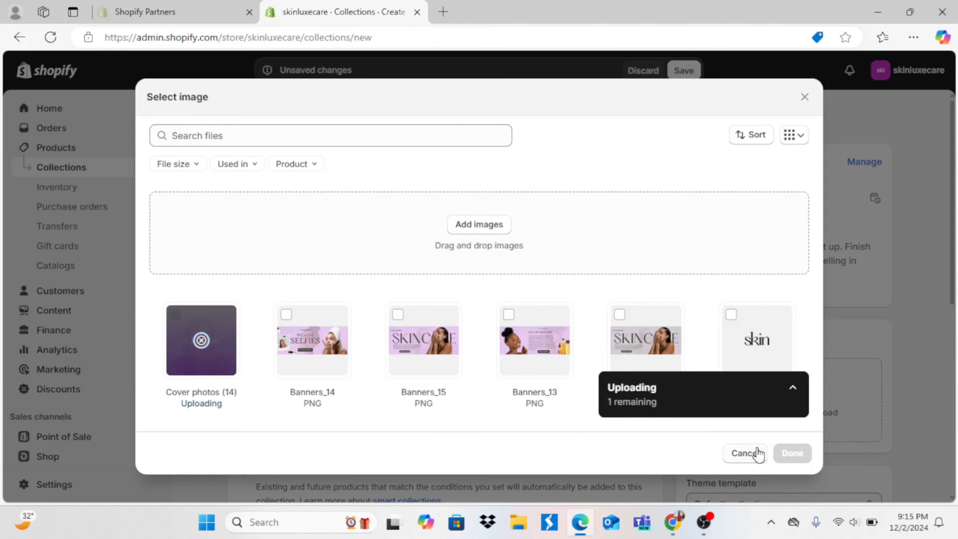
{"action": "left_click", "coordinate": [793, 453]}
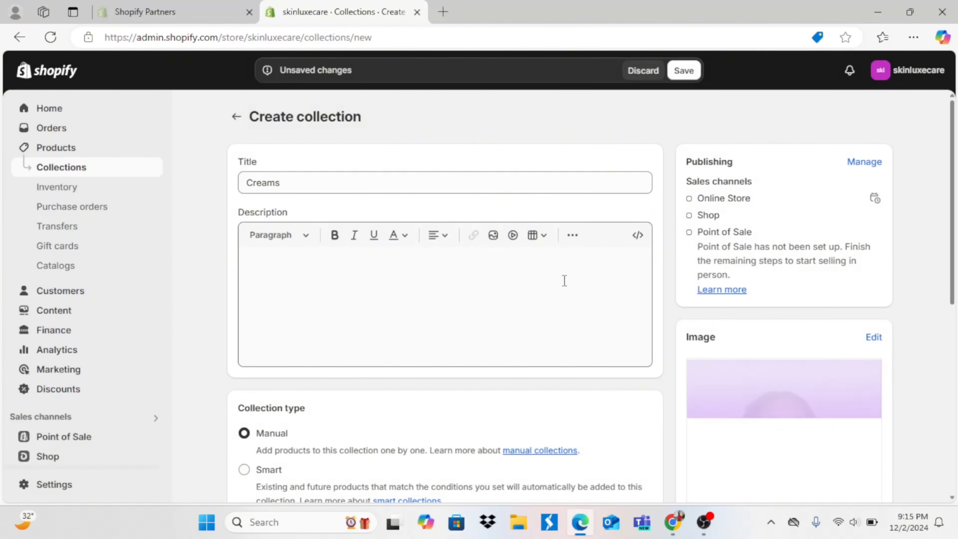
{"action": "left_click", "coordinate": [689, 71]}
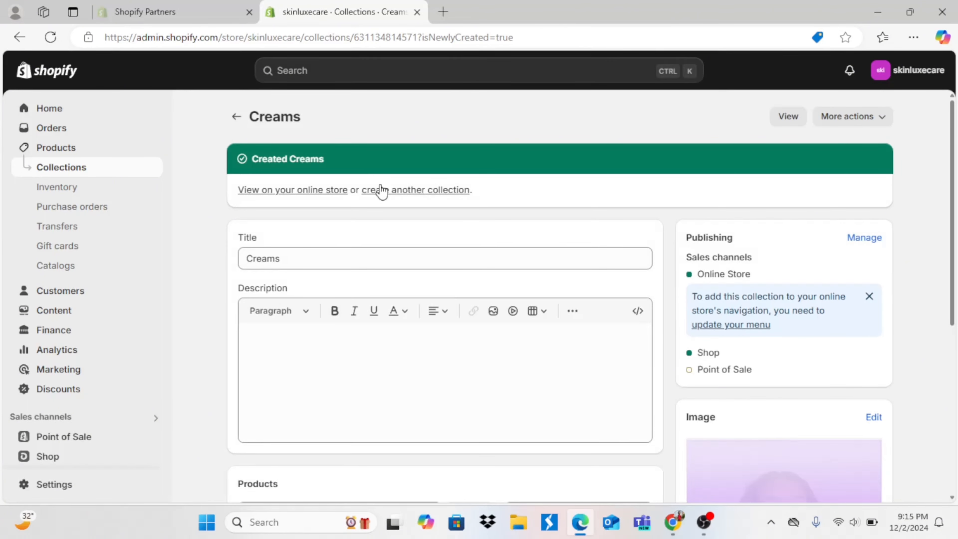
Create another collection titled Best Sellers, upload Cover photos (16) as its image and save it
{"action": "left_click", "coordinate": [381, 191]}
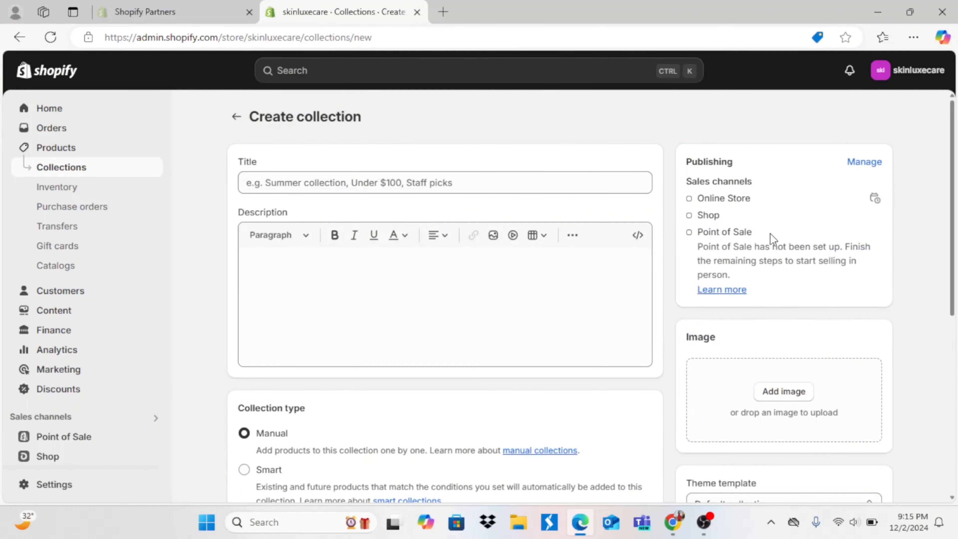
{"action": "left_click", "coordinate": [770, 386]}
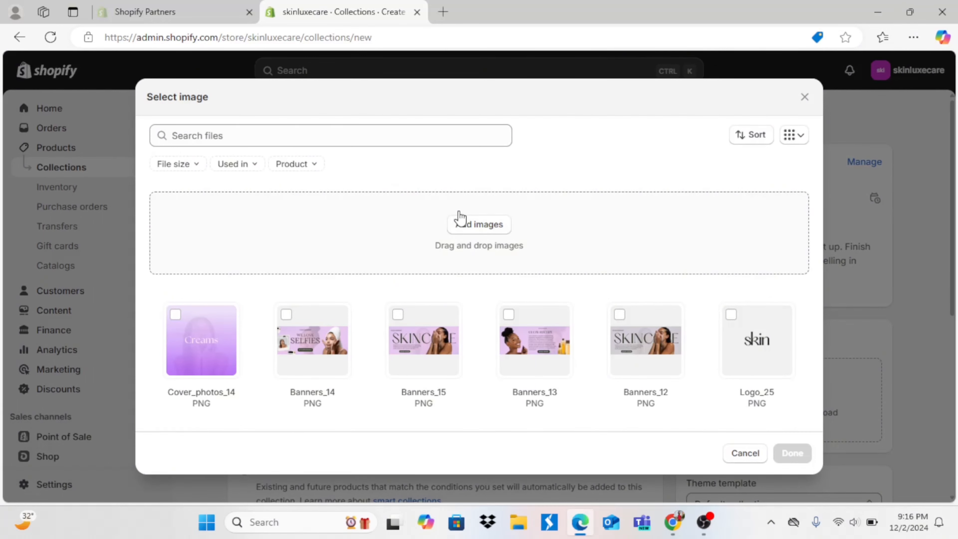
{"action": "left_click", "coordinate": [470, 225]}
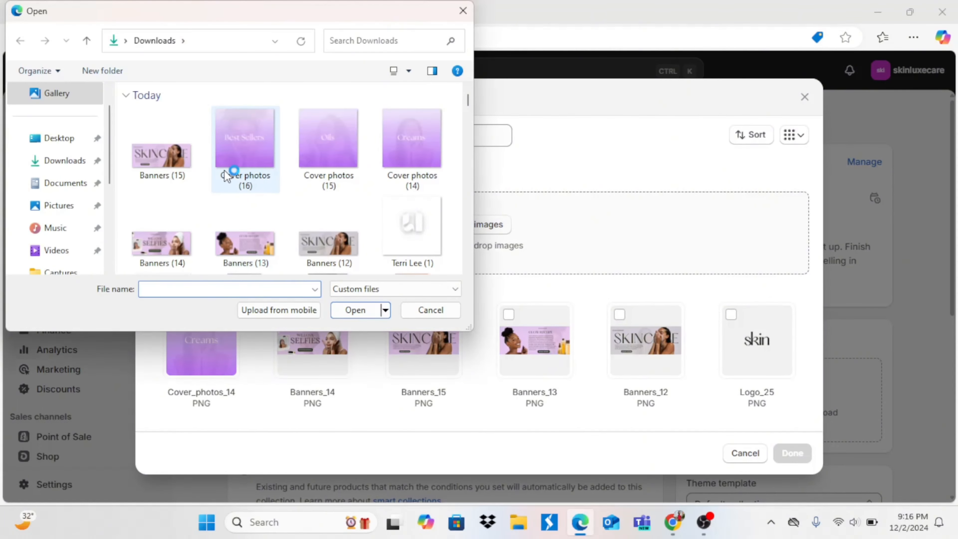
{"action": "double_click", "coordinate": [240, 137]}
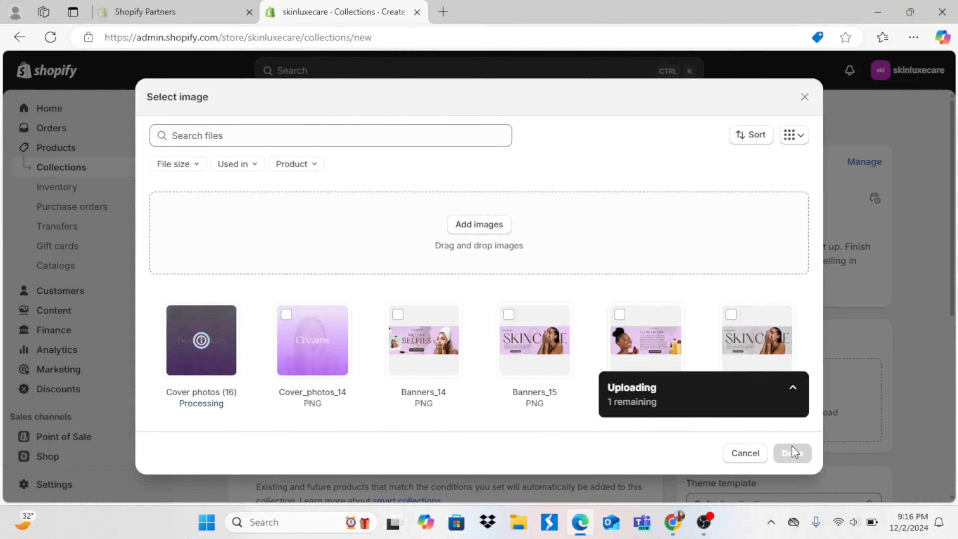
{"action": "left_click", "coordinate": [799, 459]}
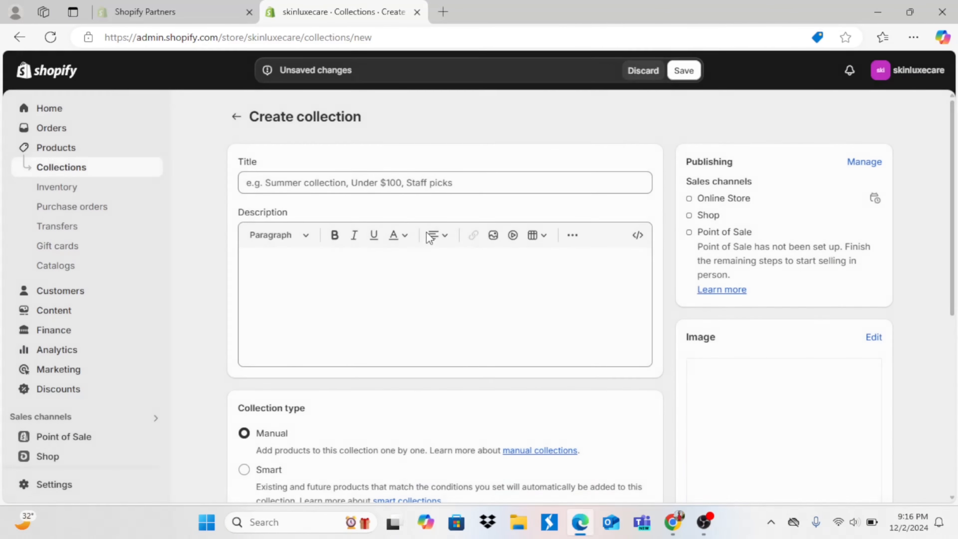
{"action": "left_click", "coordinate": [344, 184]}
{"action": "type", "text": "Best Sellers"}
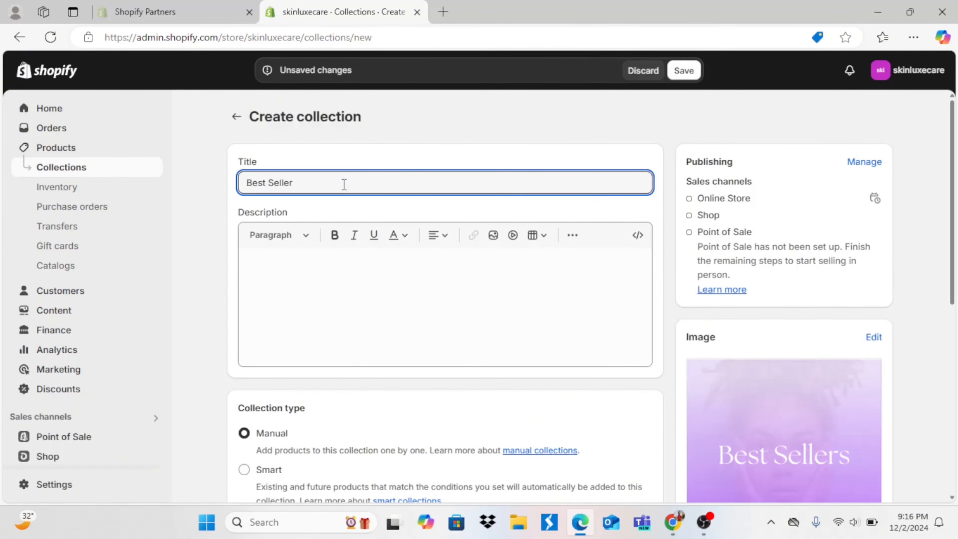
{"action": "left_click", "coordinate": [682, 71]}
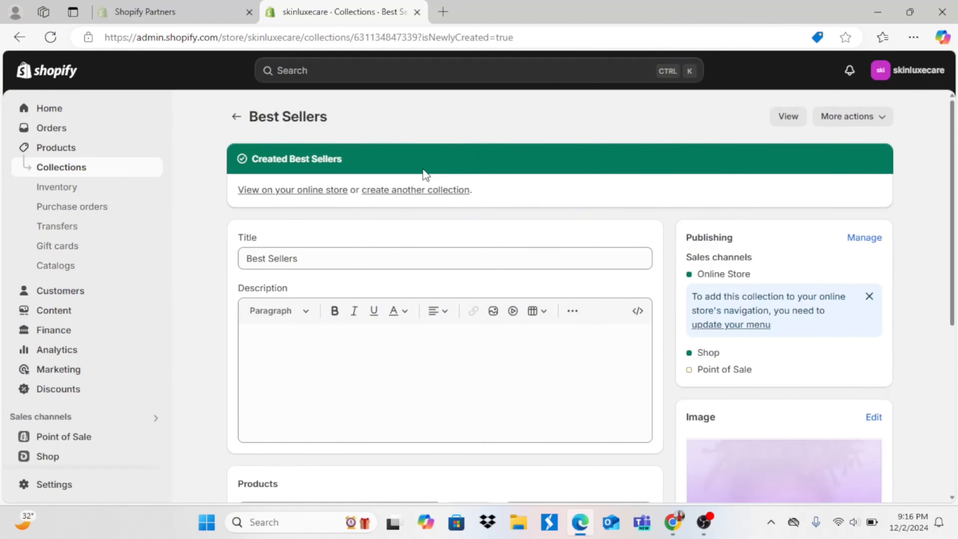
Create a third collection titled Oils with the Cover photos (15) image and save it
{"action": "left_click", "coordinate": [418, 191]}
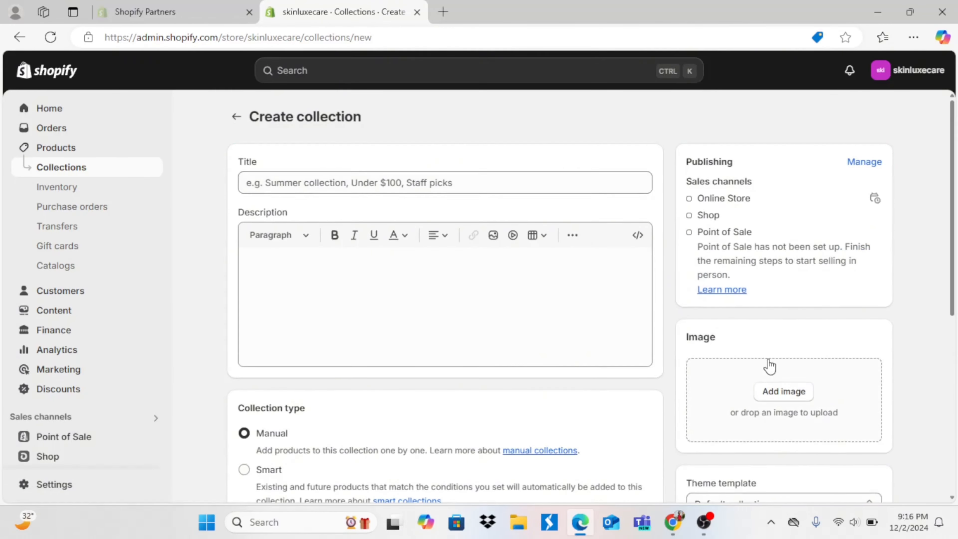
{"action": "left_click", "coordinate": [782, 392]}
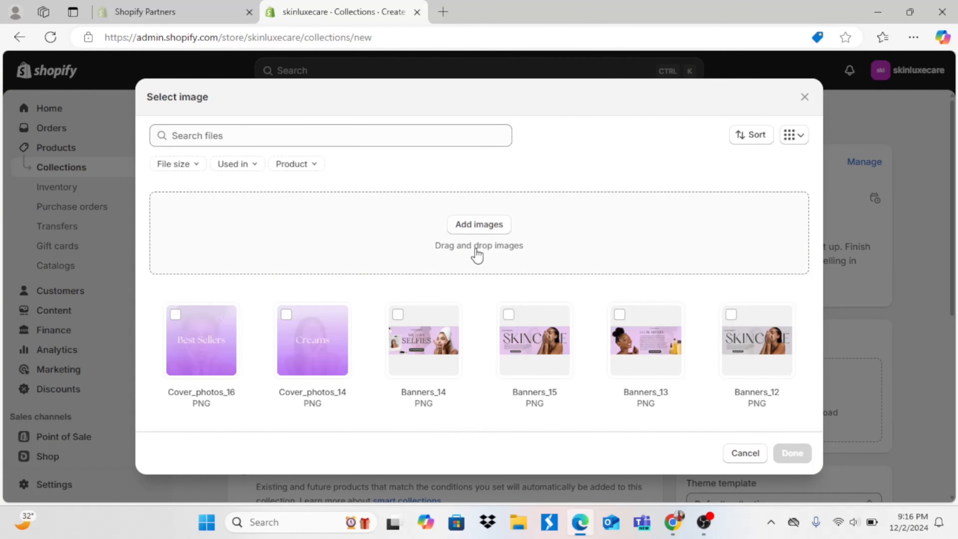
{"action": "left_click", "coordinate": [471, 225]}
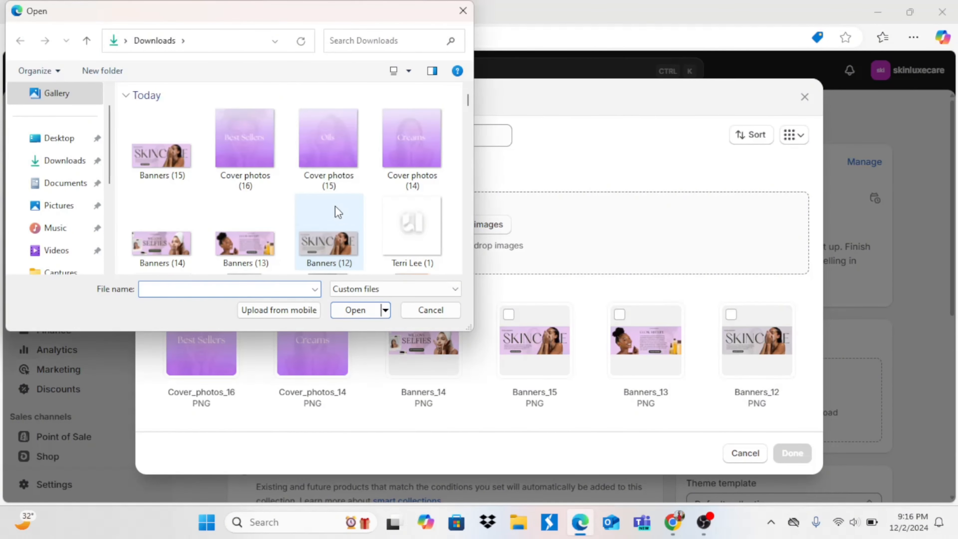
{"action": "double_click", "coordinate": [334, 146]}
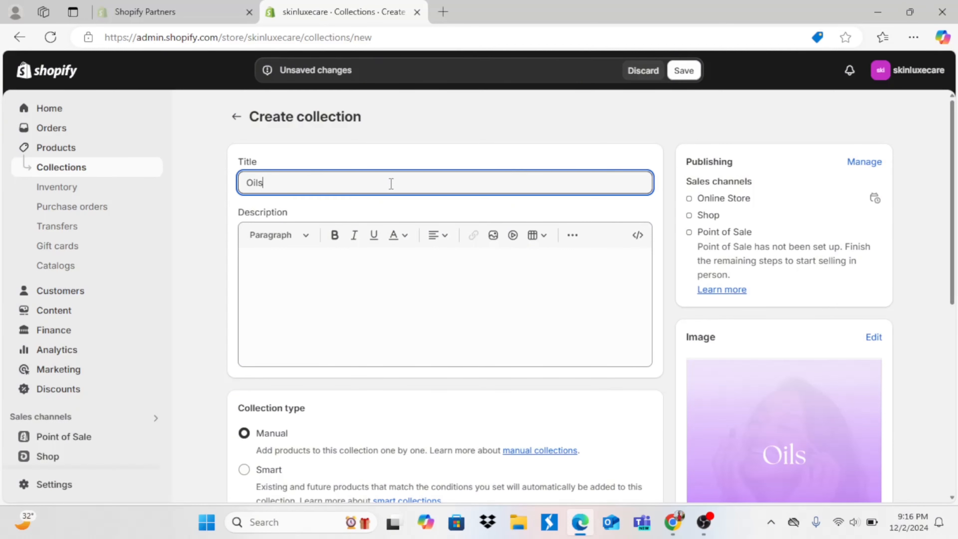
{"action": "left_click", "coordinate": [677, 76]}
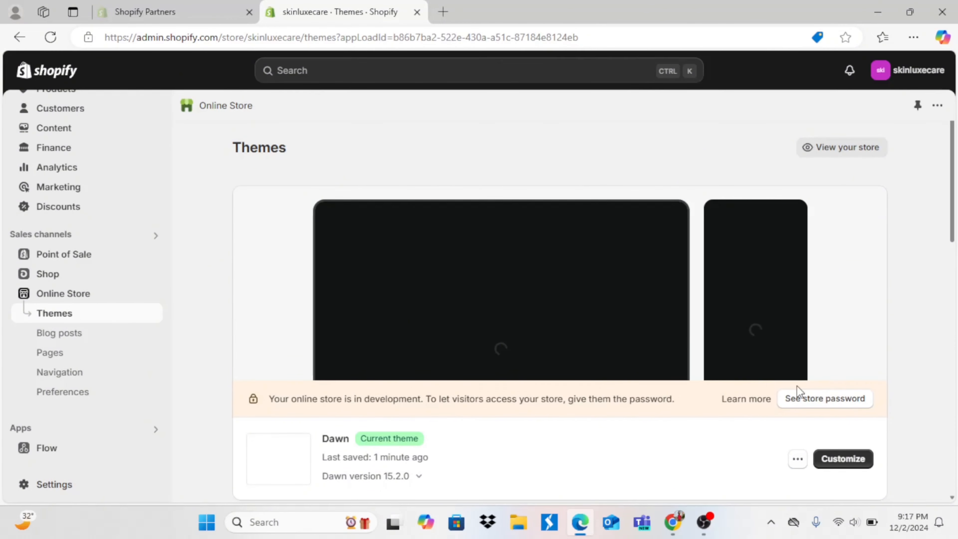
Reopen the Dawn theme for customizing and assign the Creams collection to the Collection list's first block
{"action": "left_click", "coordinate": [841, 458]}
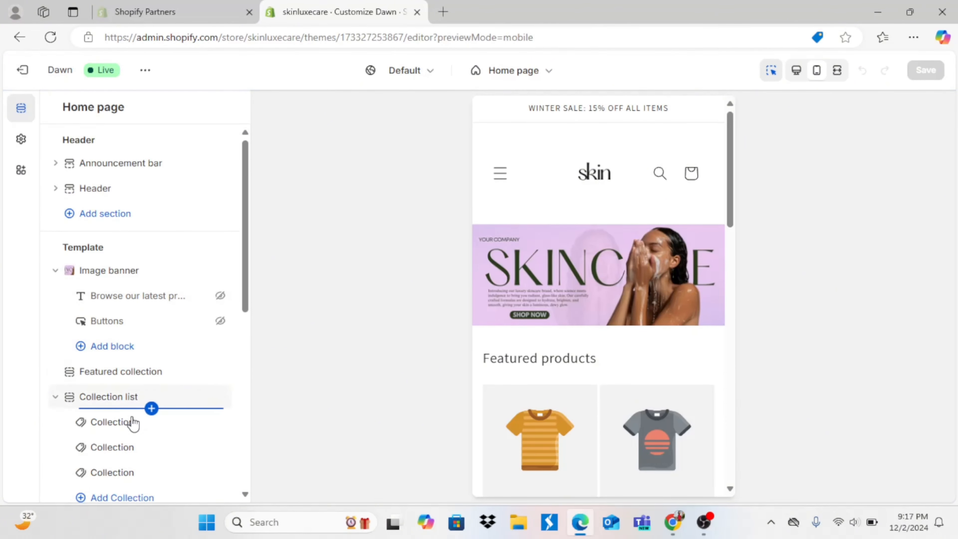
{"action": "left_click", "coordinate": [132, 424]}
{"action": "left_click", "coordinate": [165, 152]}
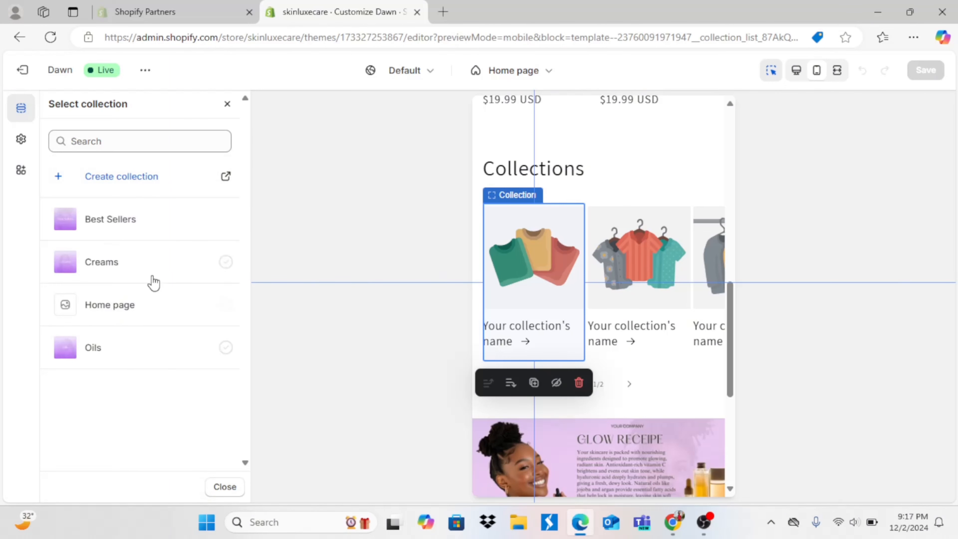
{"action": "left_click", "coordinate": [148, 269]}
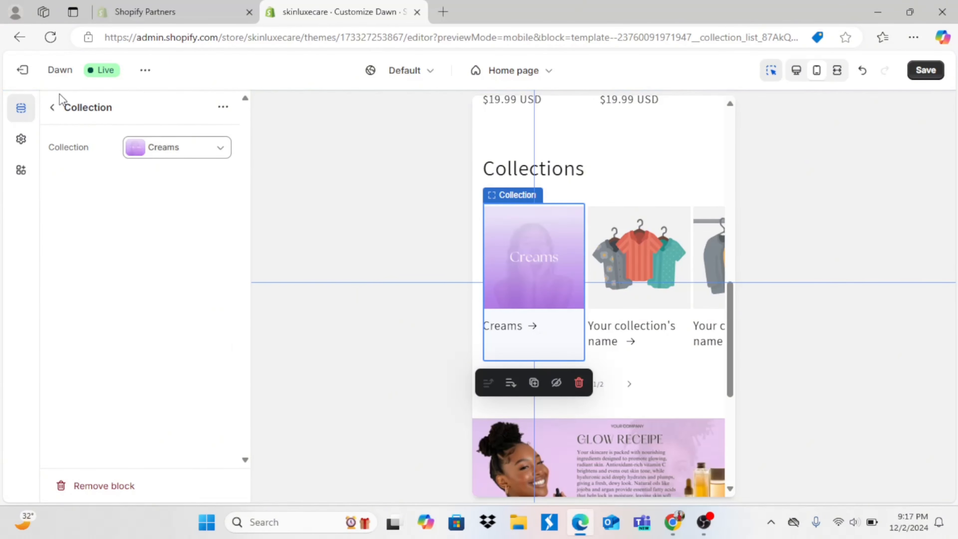
{"action": "left_click", "coordinate": [53, 110]}
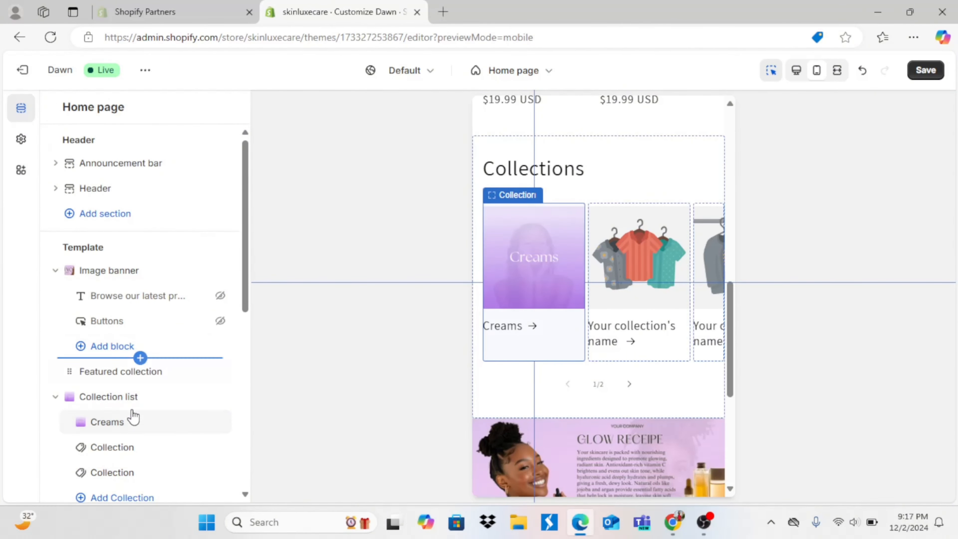
Assign the Oils collection to the second block of the Collection list
{"action": "left_click", "coordinate": [142, 451]}
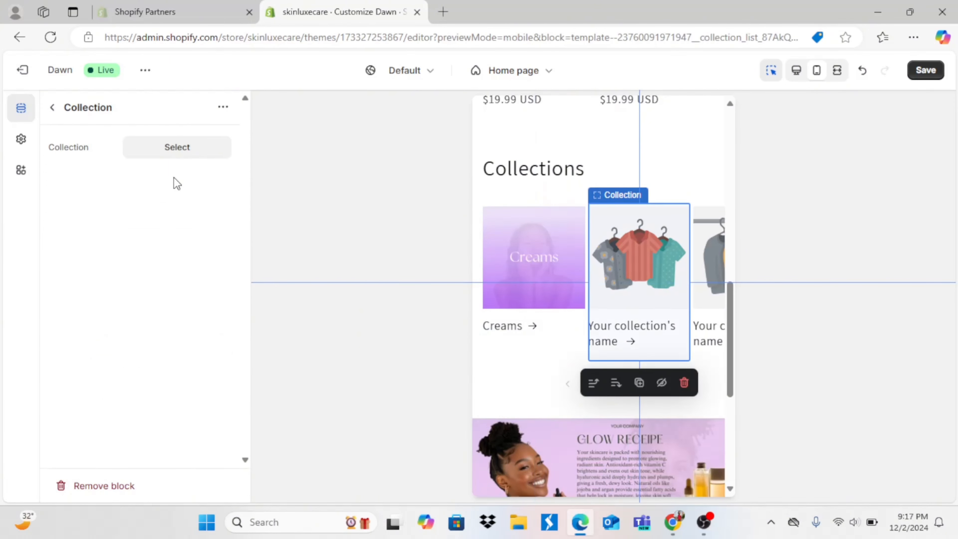
{"action": "left_click", "coordinate": [177, 148]}
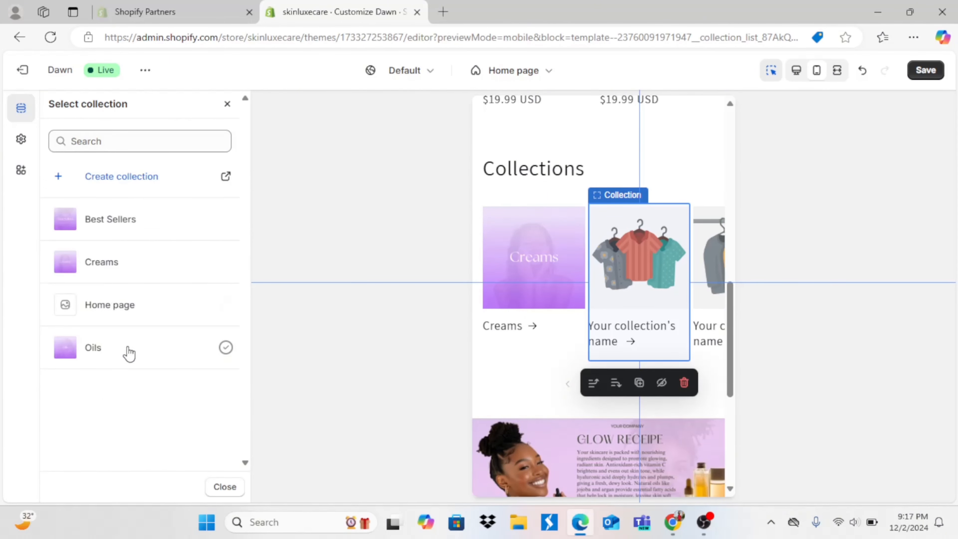
{"action": "left_click", "coordinate": [129, 353]}
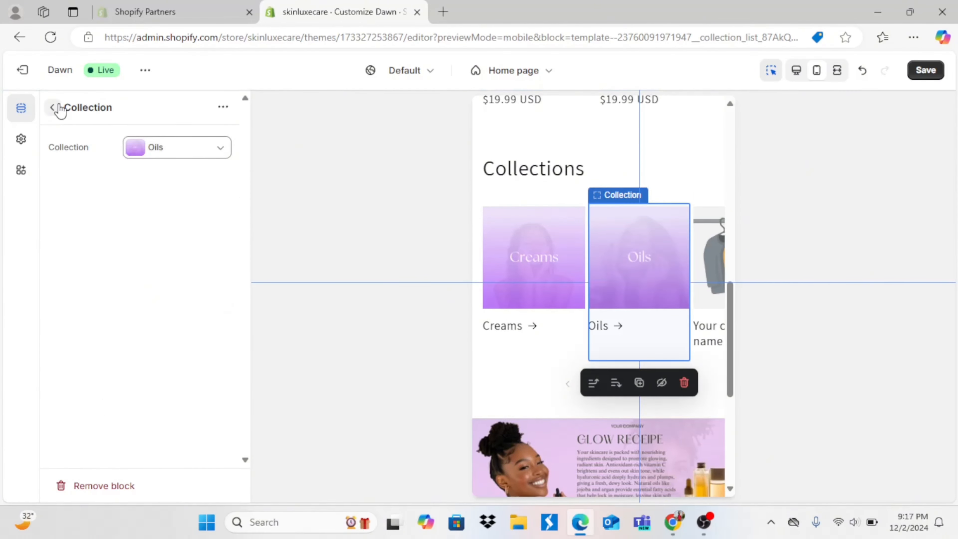
{"action": "left_click", "coordinate": [57, 108]}
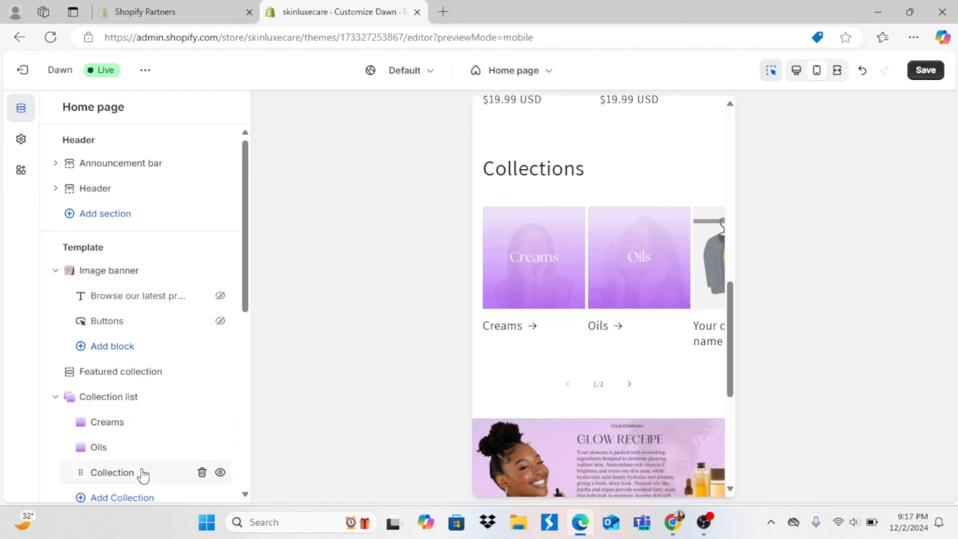
Assign the Best Sellers collection to the third block of the Collection list
{"action": "left_click", "coordinate": [141, 472]}
{"action": "left_click", "coordinate": [188, 161]}
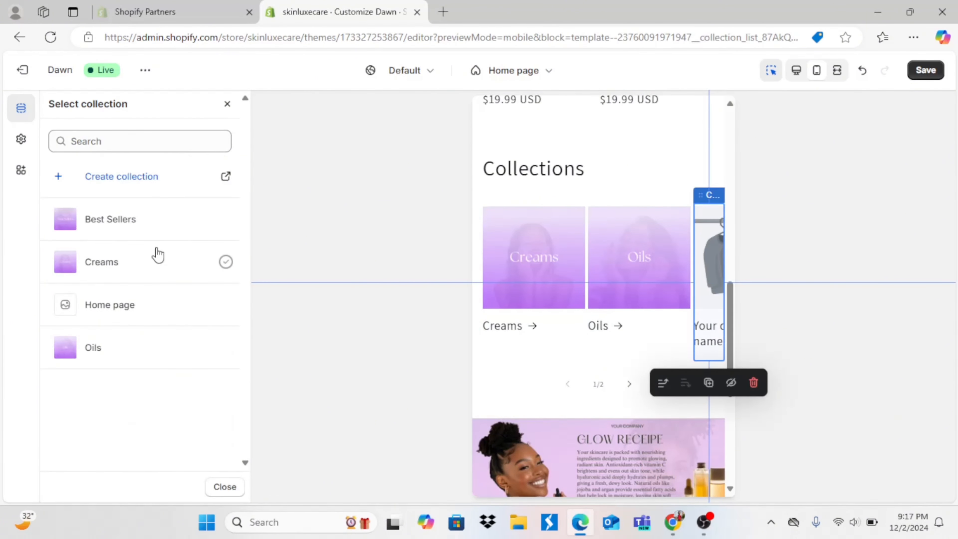
{"action": "left_click", "coordinate": [127, 232]}
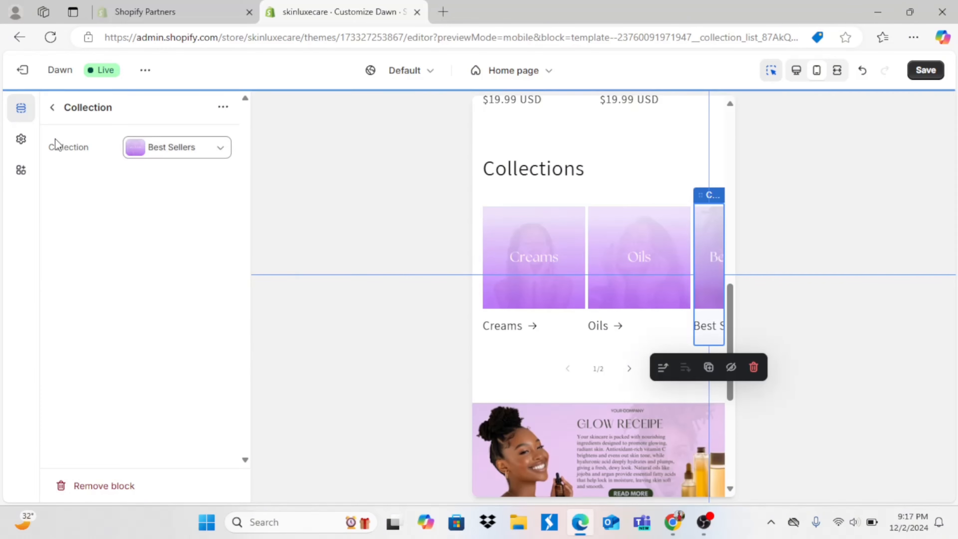
{"action": "left_click", "coordinate": [69, 114]}
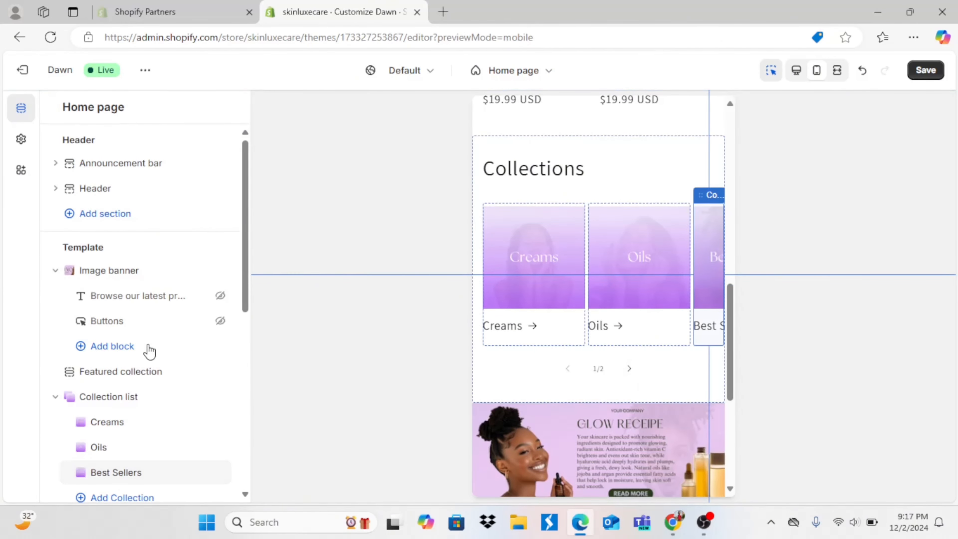
Try the Adapt to image ratio on the Collection list section, settle on Portrait and check the mobile preview
{"action": "left_click", "coordinate": [121, 397]}
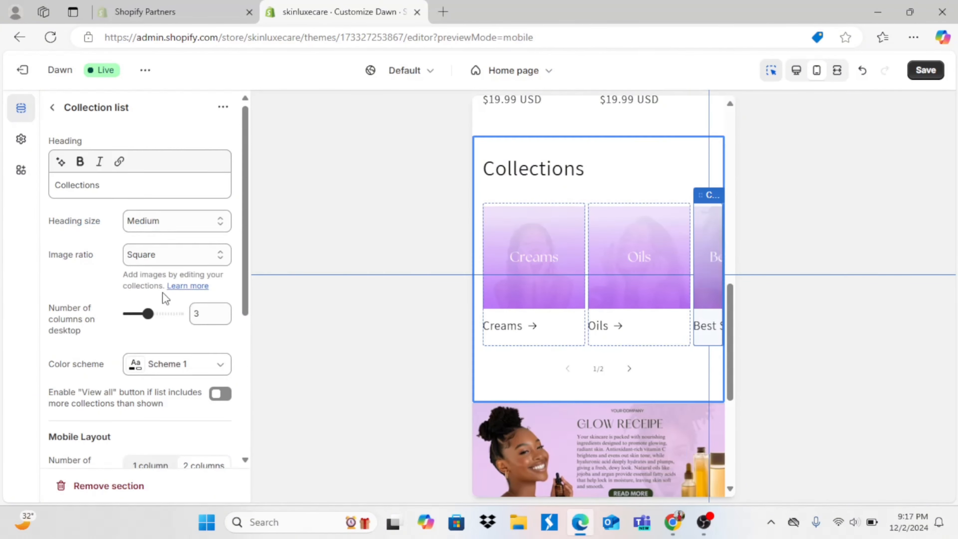
{"action": "left_click", "coordinate": [184, 259]}
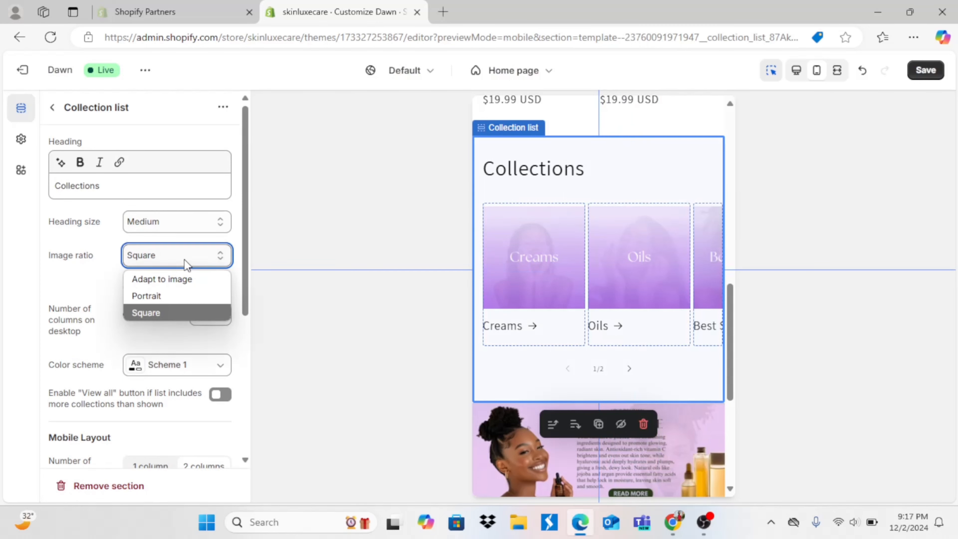
{"action": "left_click", "coordinate": [181, 279]}
{"action": "left_click", "coordinate": [192, 255]}
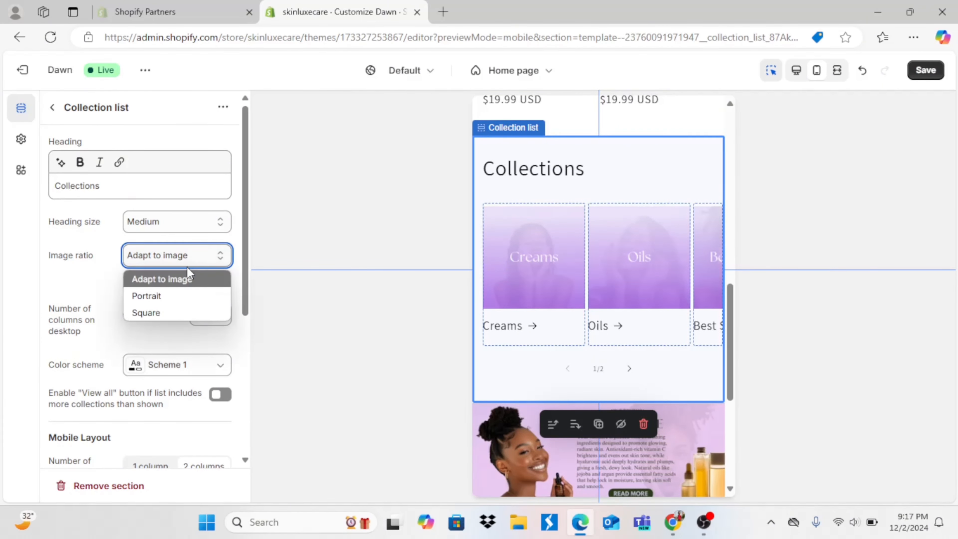
{"action": "left_click", "coordinate": [182, 297]}
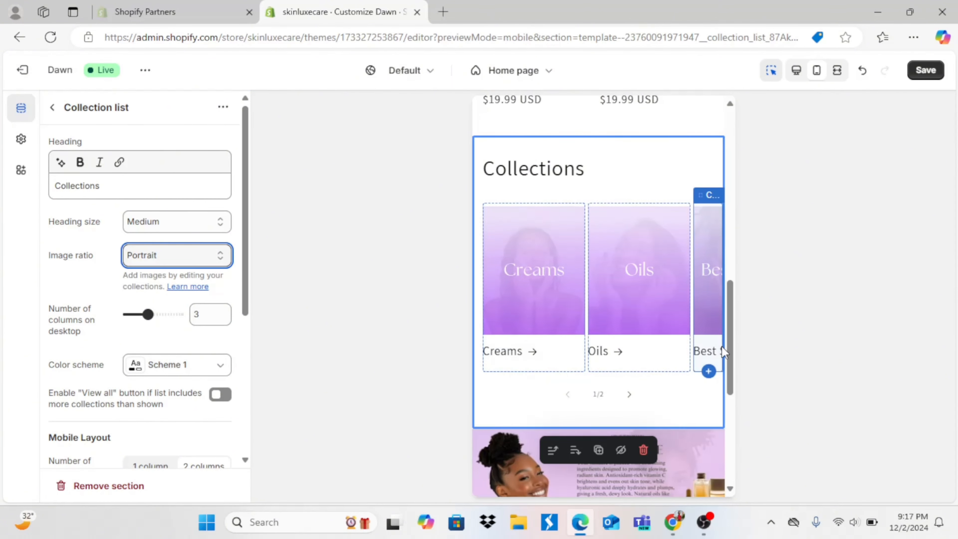
{"action": "mouse_move", "coordinate": [732, 362]}
{"action": "left_mouse_down"}
{"action": "mouse_move", "coordinate": [732, 336]}
{"action": "mouse_move", "coordinate": [733, 417]}
{"action": "mouse_move", "coordinate": [751, 241]}
{"action": "mouse_move", "coordinate": [737, 188]}
{"action": "mouse_move", "coordinate": [718, 367]}
{"action": "left_mouse_up"}
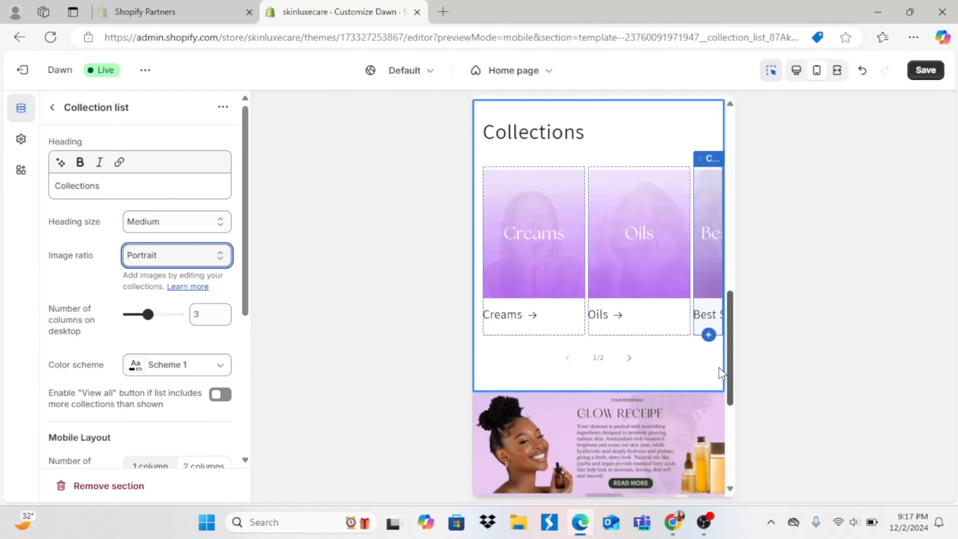
Set the Collection list section's image ratio to Square and its top and bottom padding to 0 px
{"action": "left_click", "coordinate": [181, 266]}
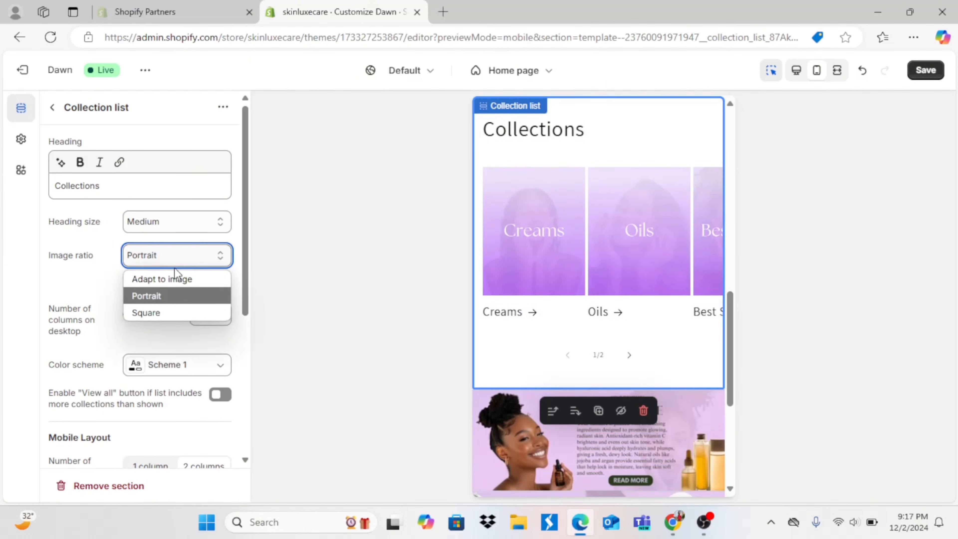
{"action": "left_click", "coordinate": [161, 311]}
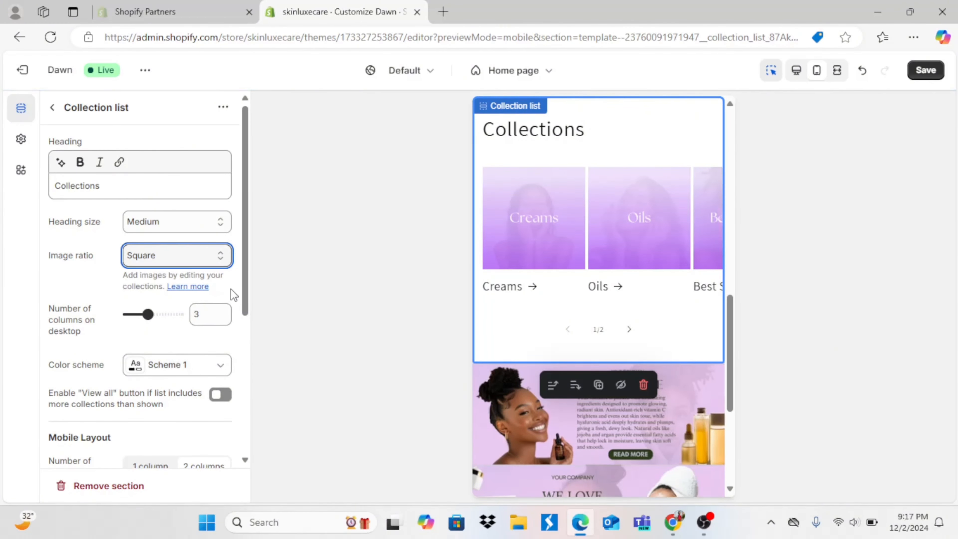
{"action": "left_click_drag", "start_coordinate": [243, 300], "coordinate": [252, 439]}
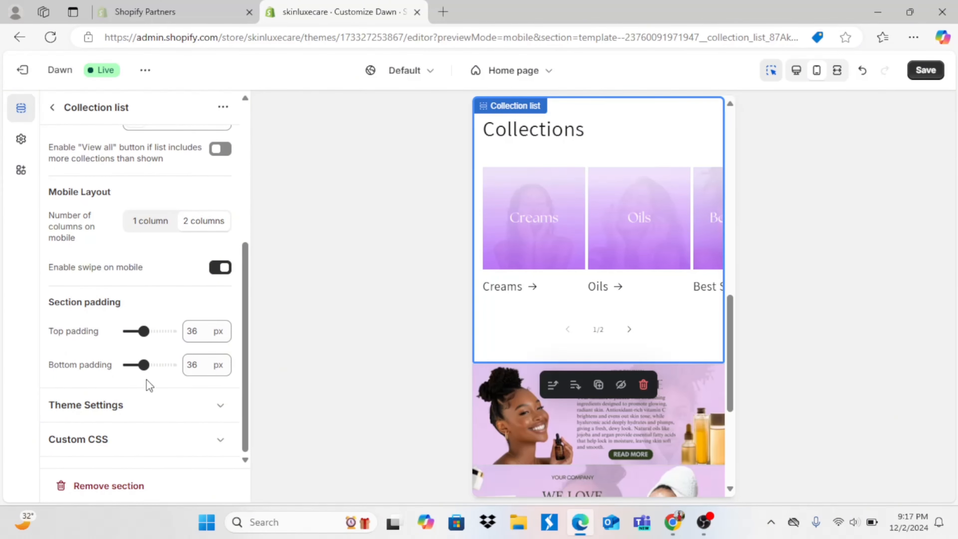
{"action": "left_click_drag", "start_coordinate": [144, 331], "coordinate": [90, 322]}
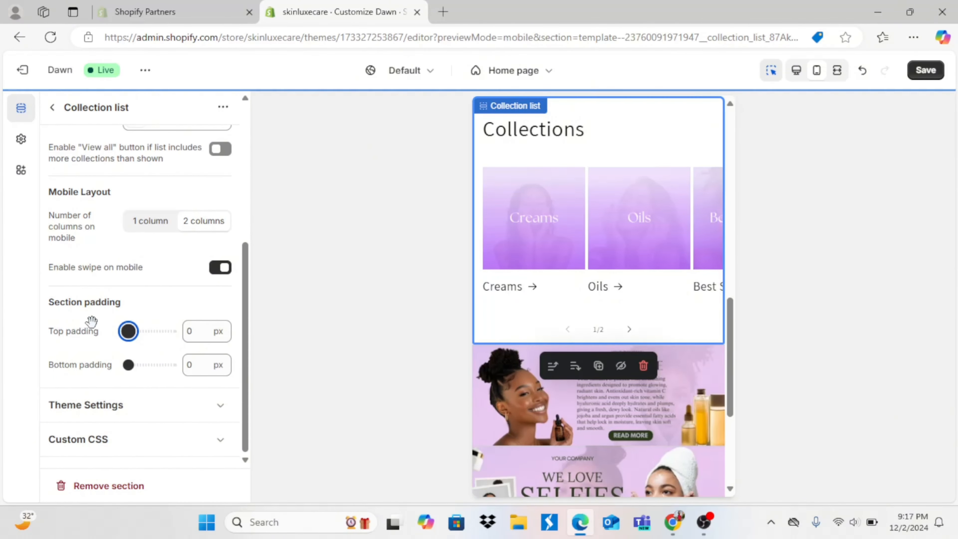
{"action": "left_click_drag", "start_coordinate": [731, 414], "coordinate": [732, 363]}
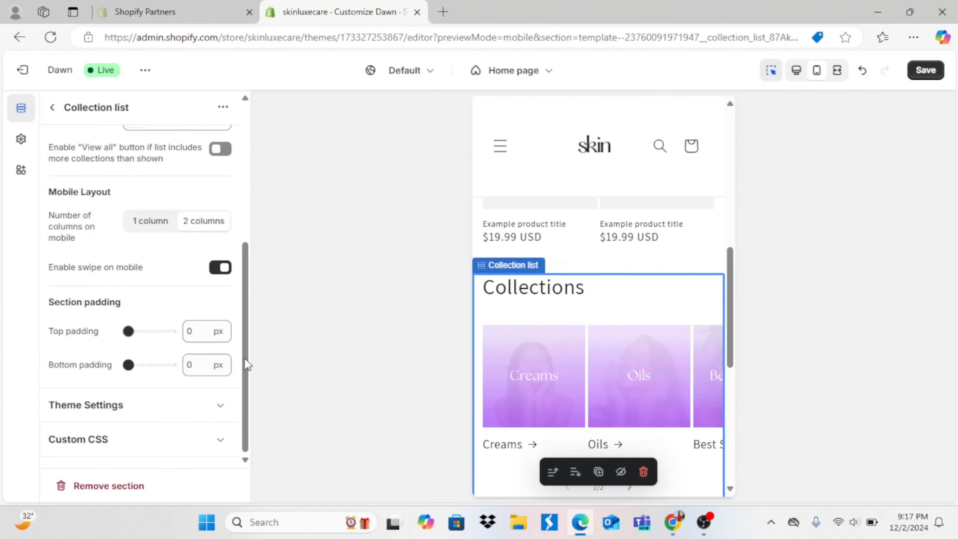
{"action": "left_click_drag", "start_coordinate": [247, 364], "coordinate": [260, 199]}
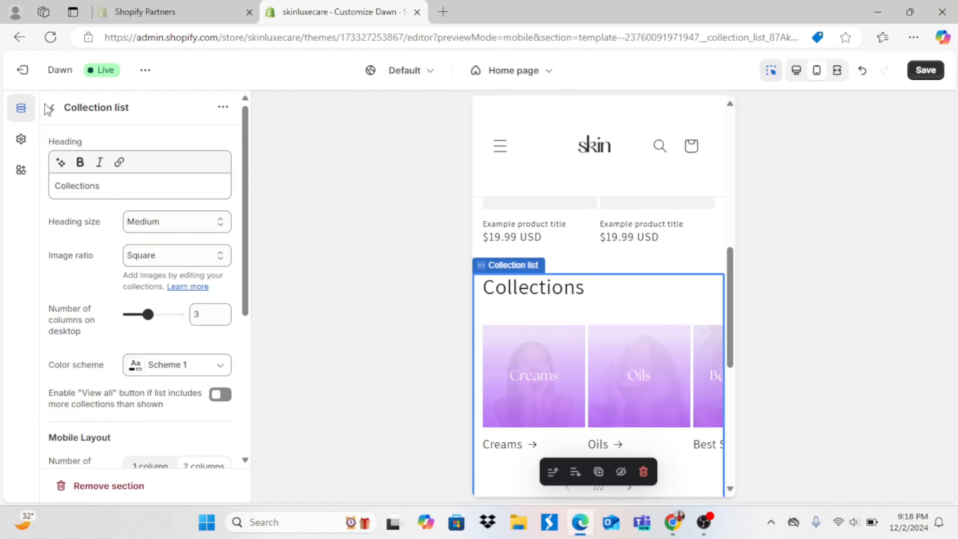
{"action": "left_click", "coordinate": [53, 108]}
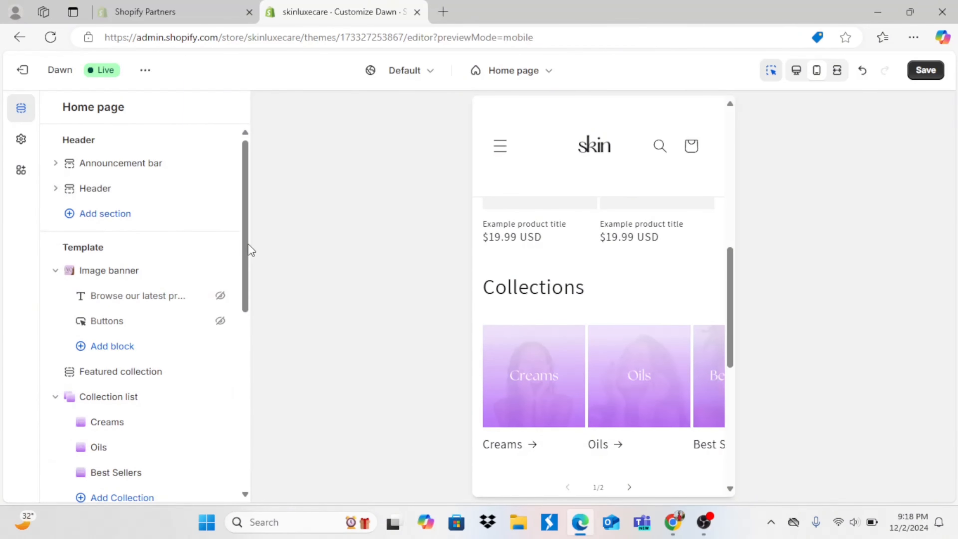
Set the Featured collection section's top padding to 16 px and bottom padding to 20 px
{"action": "left_click_drag", "start_coordinate": [248, 246], "coordinate": [245, 452]}
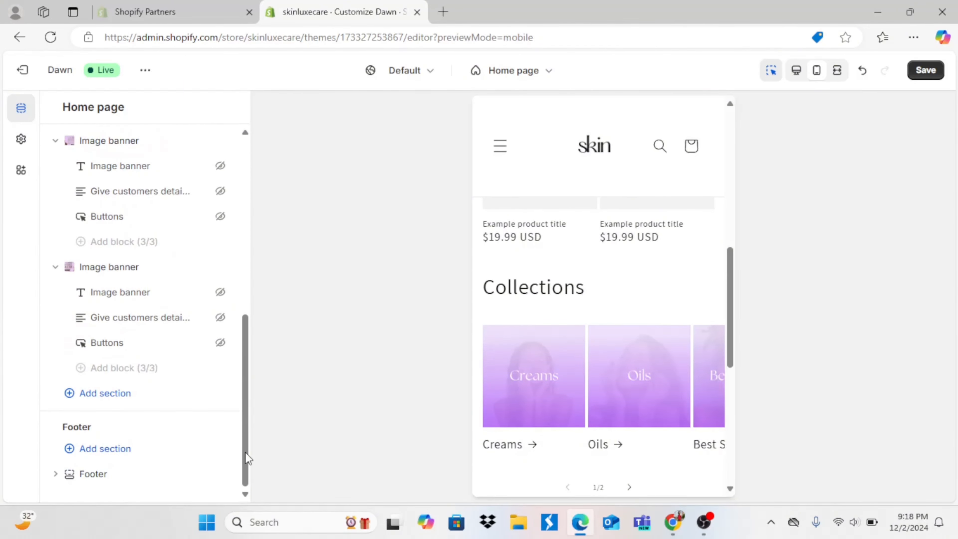
{"action": "left_click", "coordinate": [655, 246]}
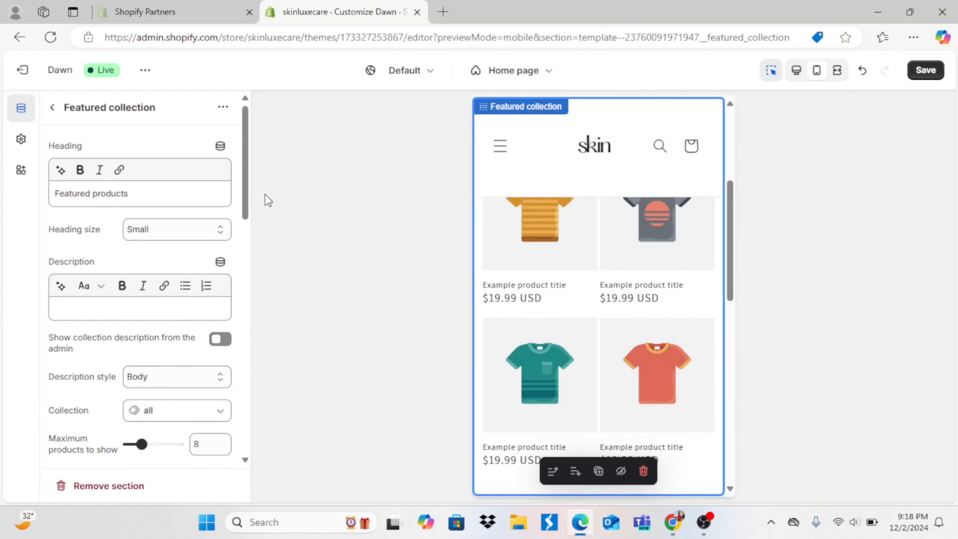
{"action": "left_click_drag", "start_coordinate": [246, 196], "coordinate": [224, 437]}
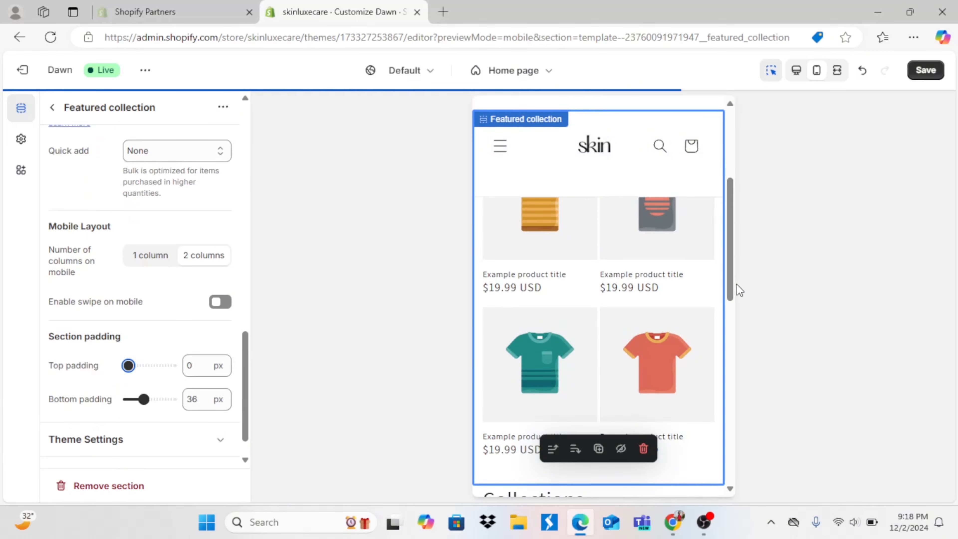
{"action": "left_click_drag", "start_coordinate": [732, 288], "coordinate": [732, 243]}
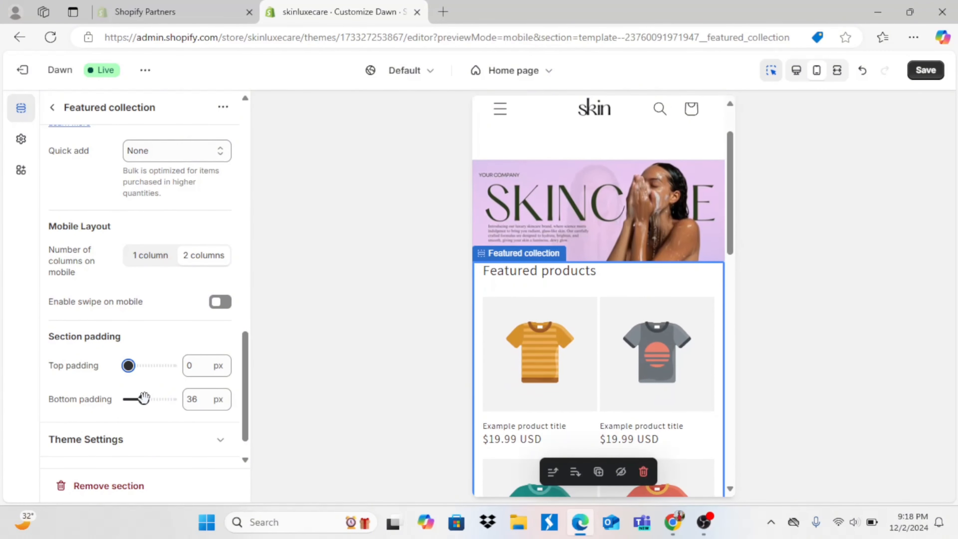
{"action": "left_click", "coordinate": [136, 366]}
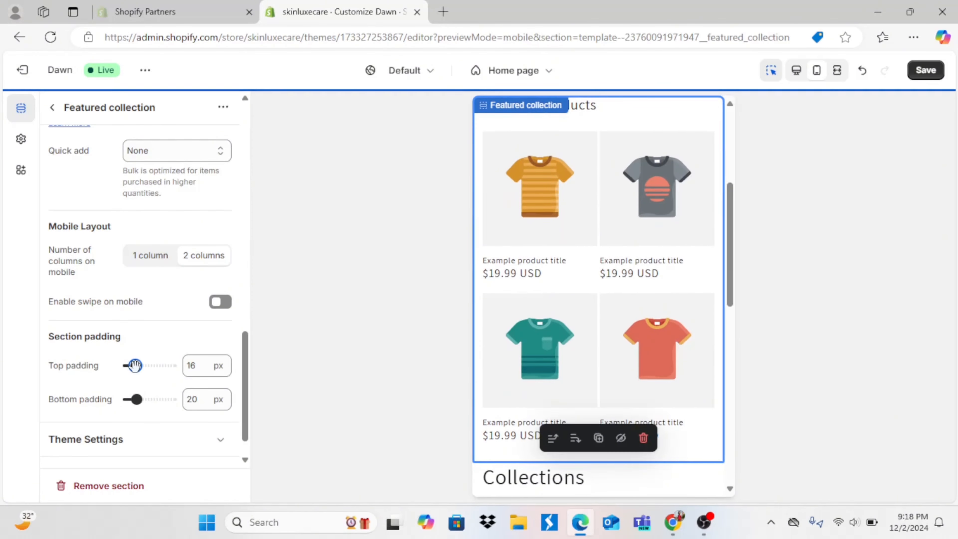
{"action": "left_click_drag", "start_coordinate": [731, 279], "coordinate": [734, 185]}
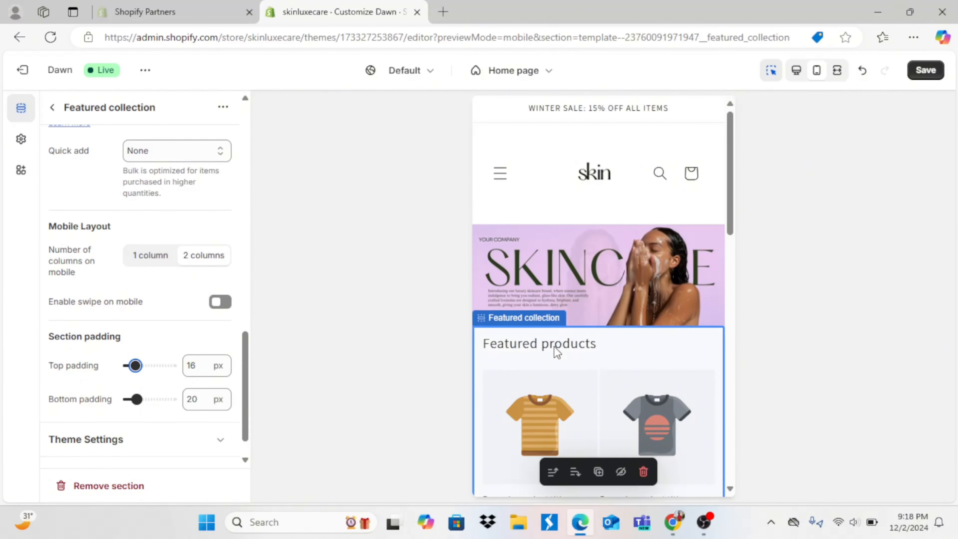
Assign Scheme 4 as the color scheme of the Announcement bar section
{"action": "left_click", "coordinate": [669, 109]}
{"action": "mouse_move", "coordinate": [729, 183]}
{"action": "left_mouse_down"}
{"action": "mouse_move", "coordinate": [715, 341]}
{"action": "mouse_move", "coordinate": [721, 439]}
{"action": "mouse_move", "coordinate": [725, 172]}
{"action": "left_mouse_up"}
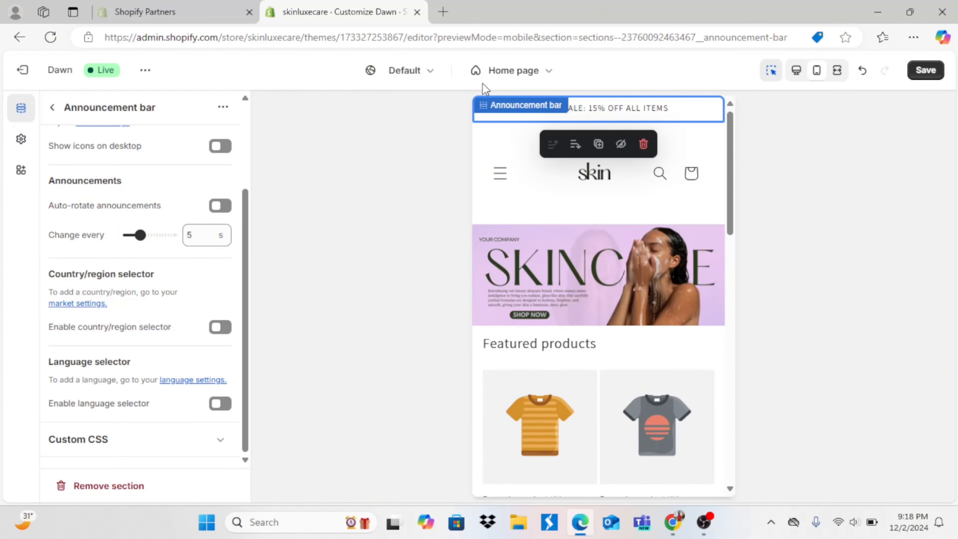
{"action": "left_click", "coordinate": [52, 110]}
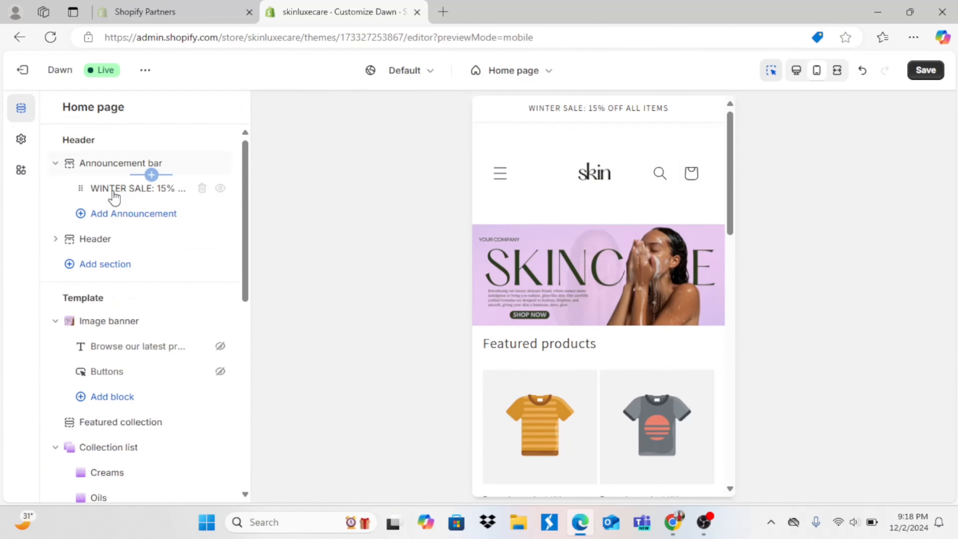
{"action": "left_click", "coordinate": [118, 195]}
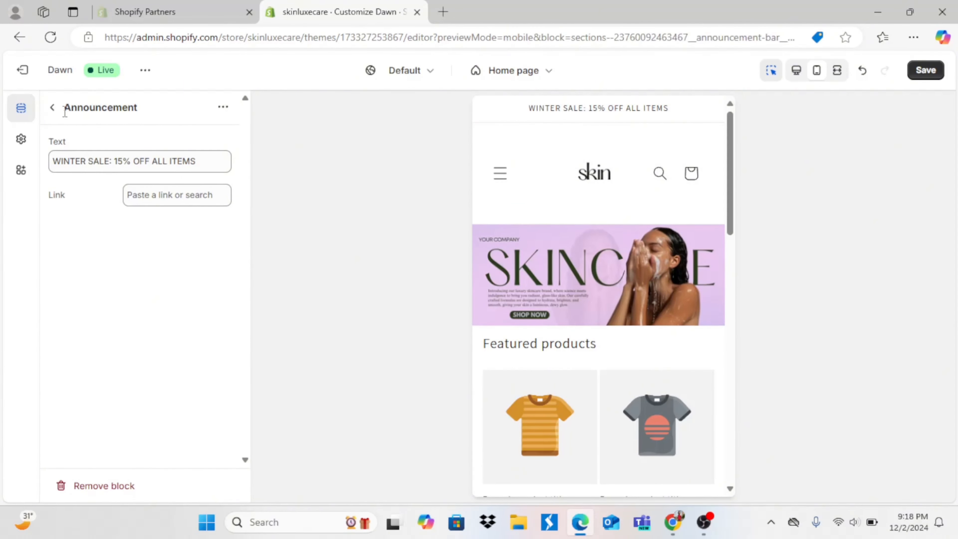
{"action": "left_click", "coordinate": [53, 108]}
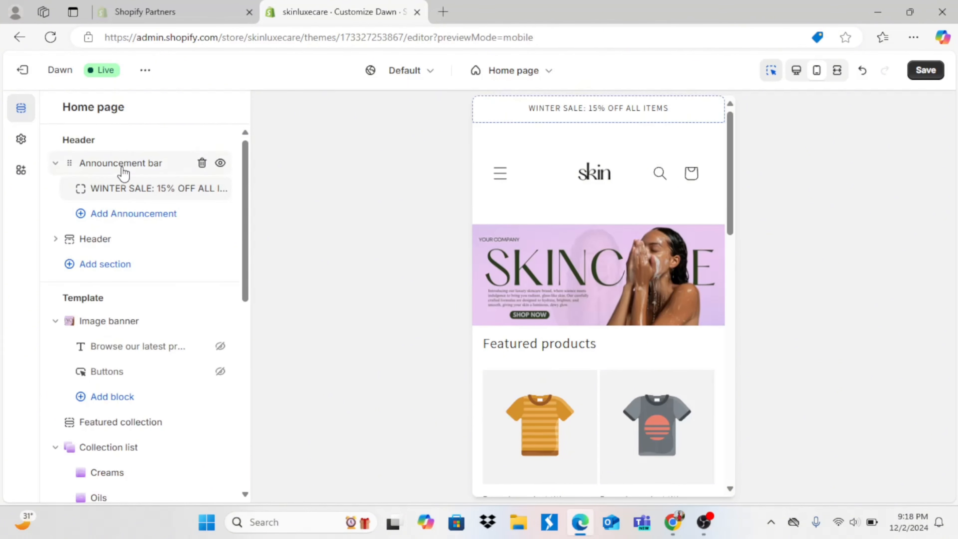
{"action": "left_click", "coordinate": [122, 168]}
{"action": "left_click", "coordinate": [175, 151]}
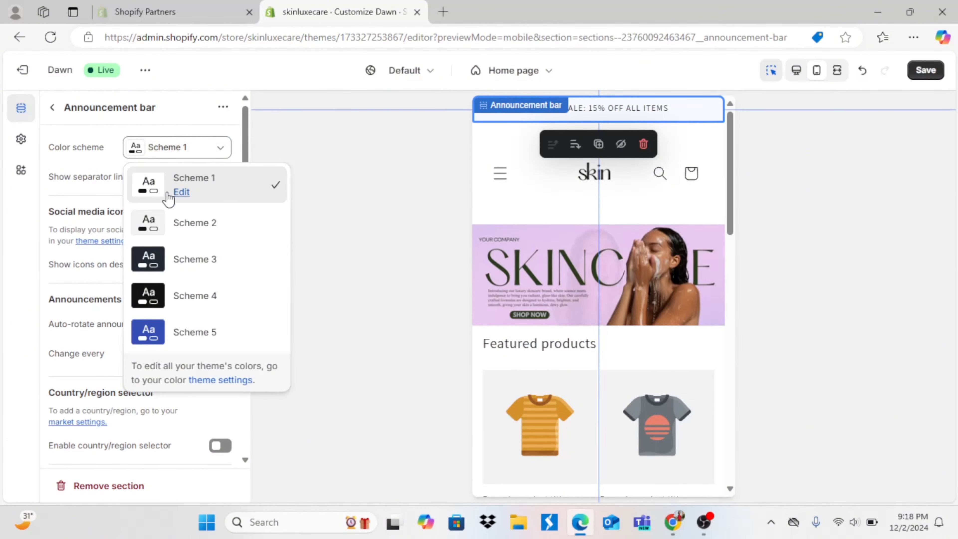
{"action": "left_click", "coordinate": [187, 307]}
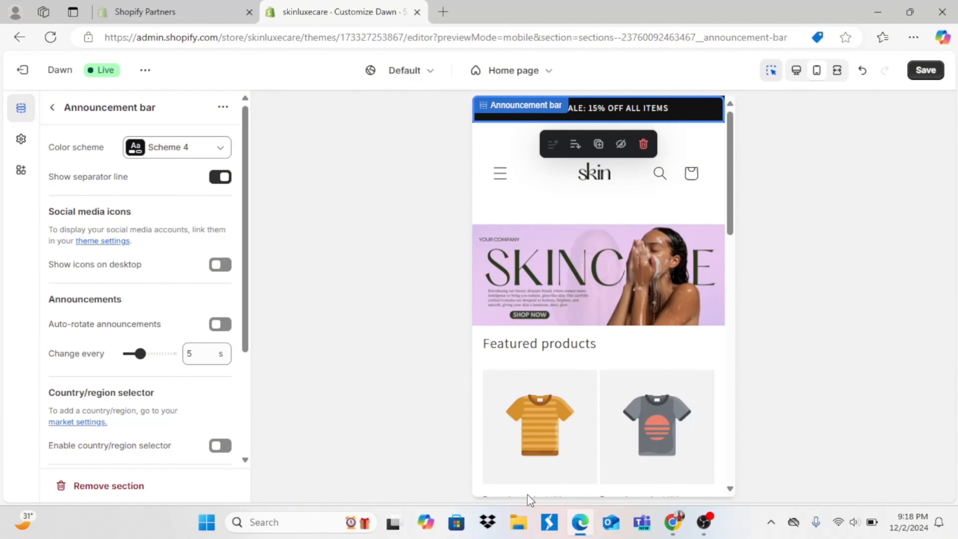
Switch to the Banners design in Canva and copy the page 1 background's hex color code, #E5C5EF
{"action": "mouse_move", "coordinate": [668, 525]}
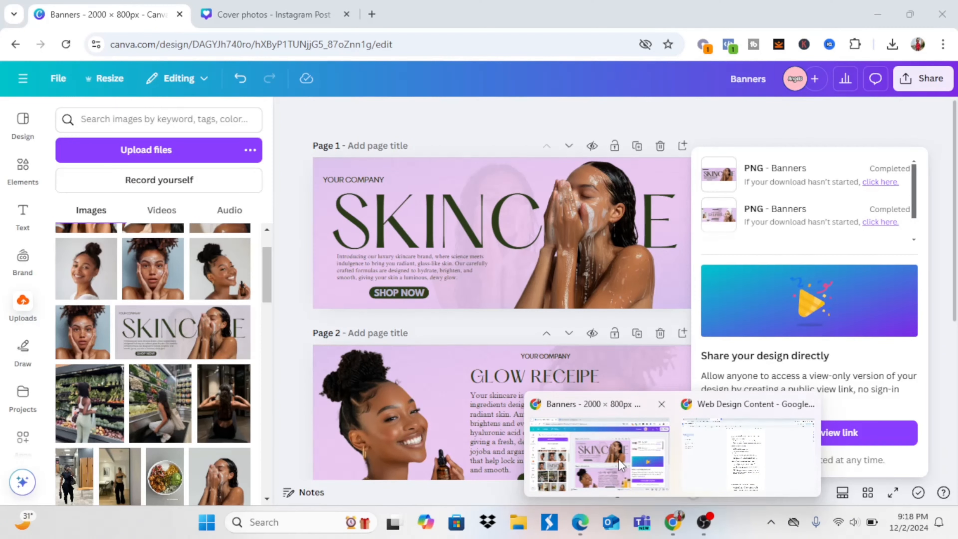
{"action": "left_click", "coordinate": [618, 459]}
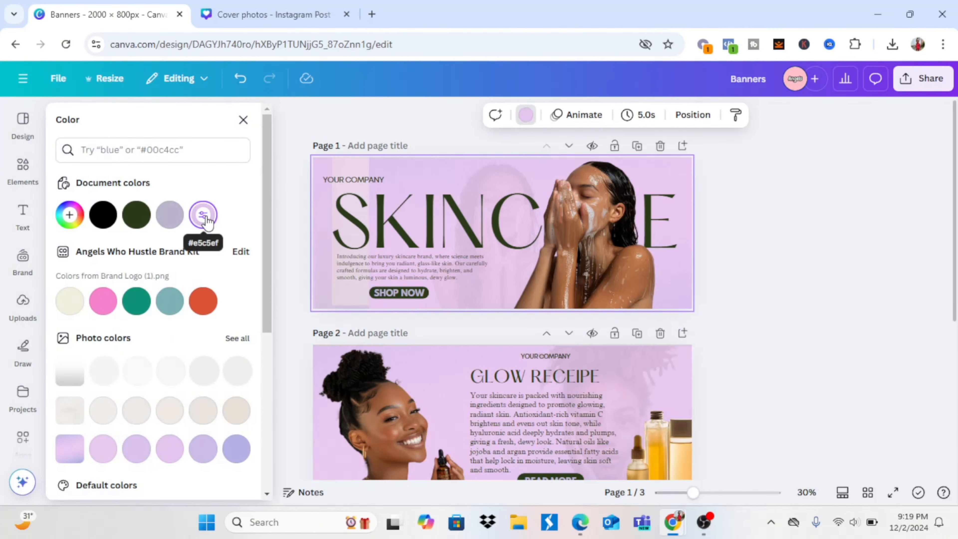
{"action": "left_click", "coordinate": [205, 218]}
{"action": "left_click", "coordinate": [206, 218]}
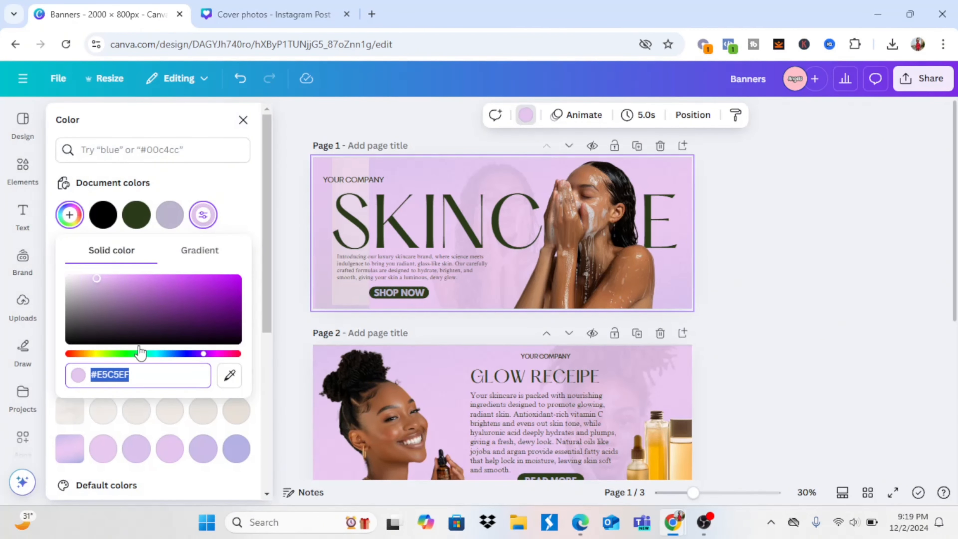
{"action": "right_click", "coordinate": [122, 367]}
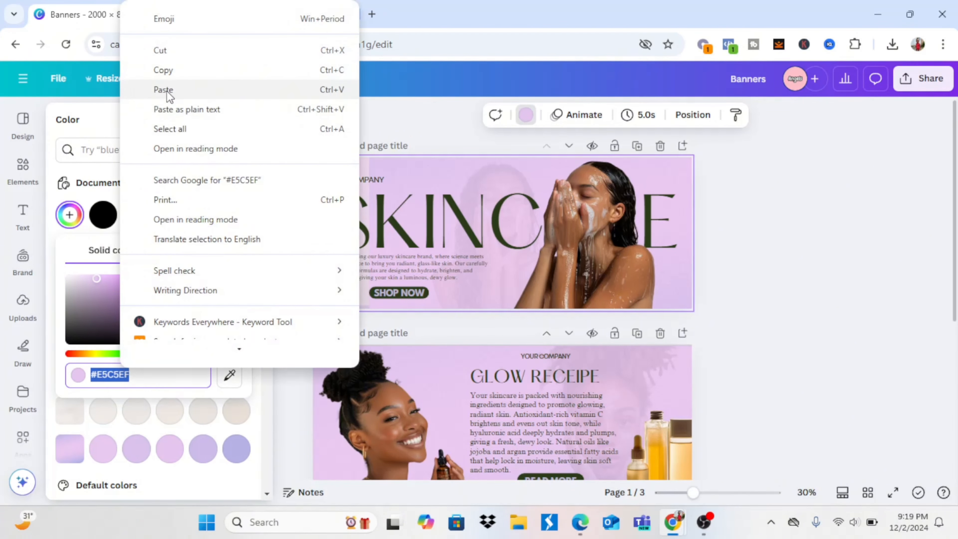
{"action": "left_click", "coordinate": [166, 71]}
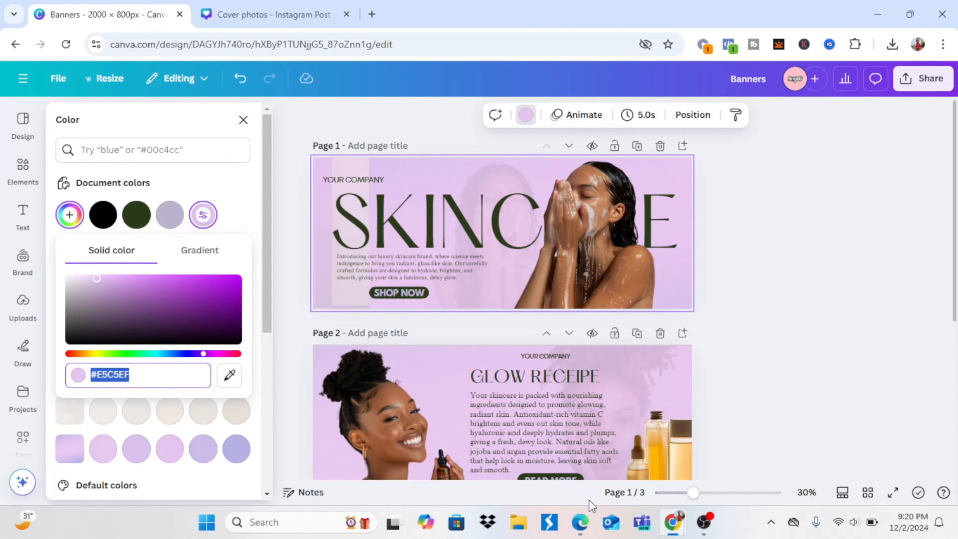
Return to the Shopify theme editor in Edge and set Scheme 4's background color to #E5C5EF
{"action": "left_click", "coordinate": [583, 513]}
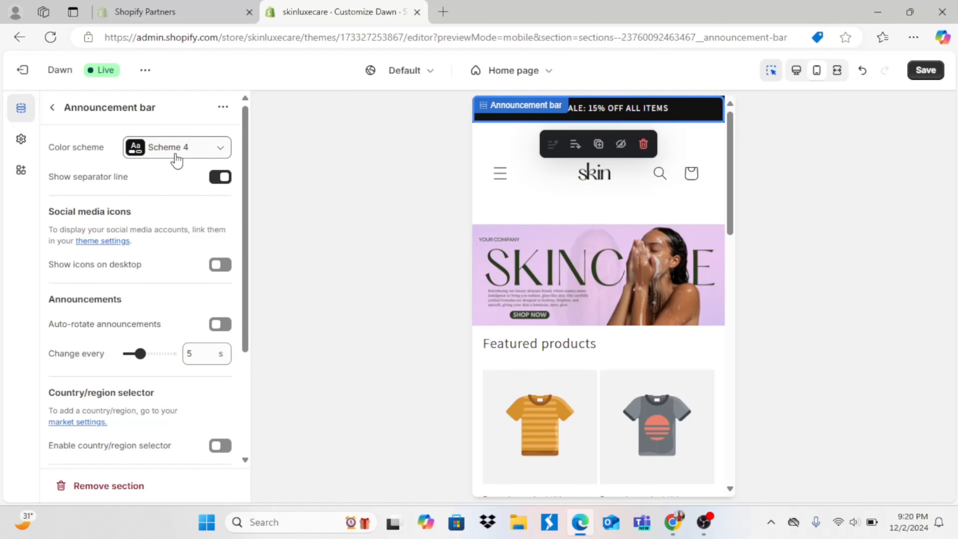
{"action": "left_click", "coordinate": [174, 151]}
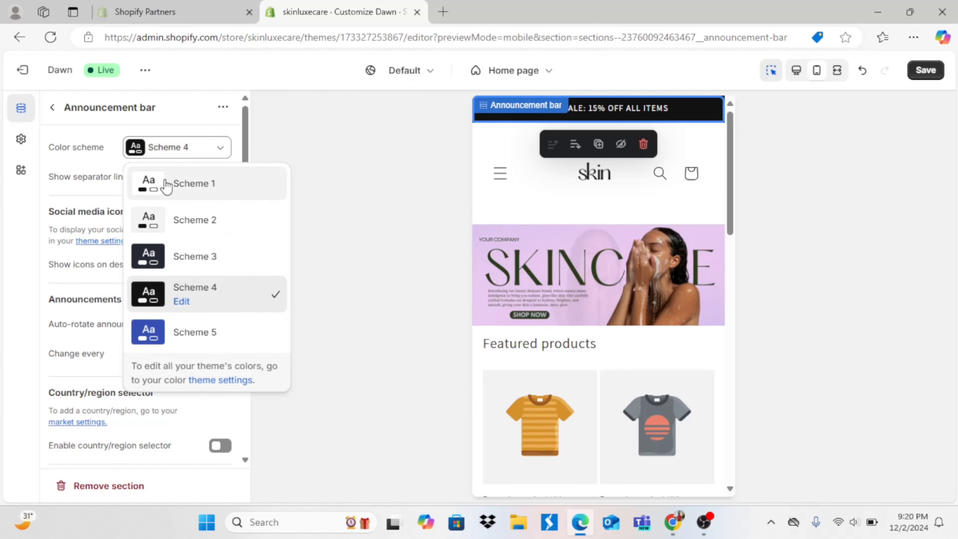
{"action": "left_click", "coordinate": [181, 301]}
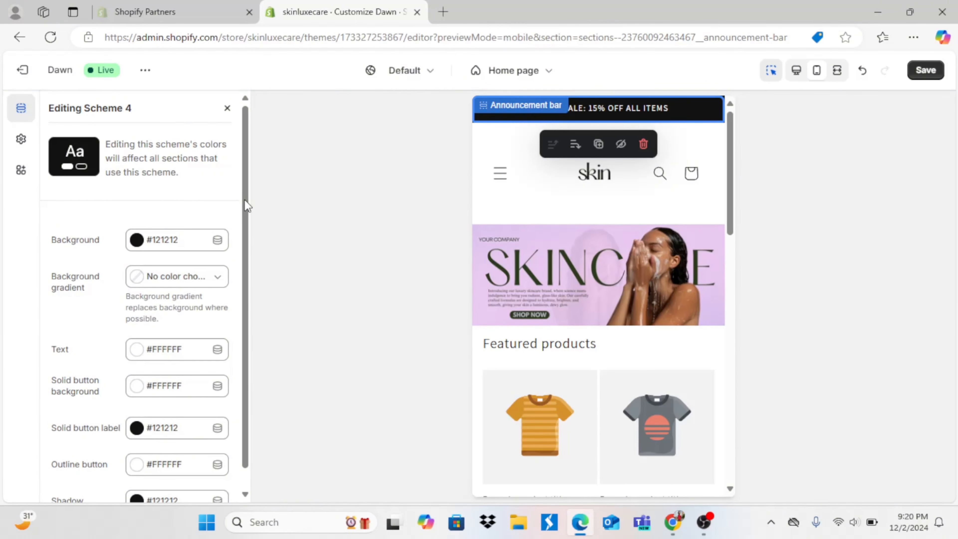
{"action": "left_click_drag", "start_coordinate": [248, 207], "coordinate": [247, 237]}
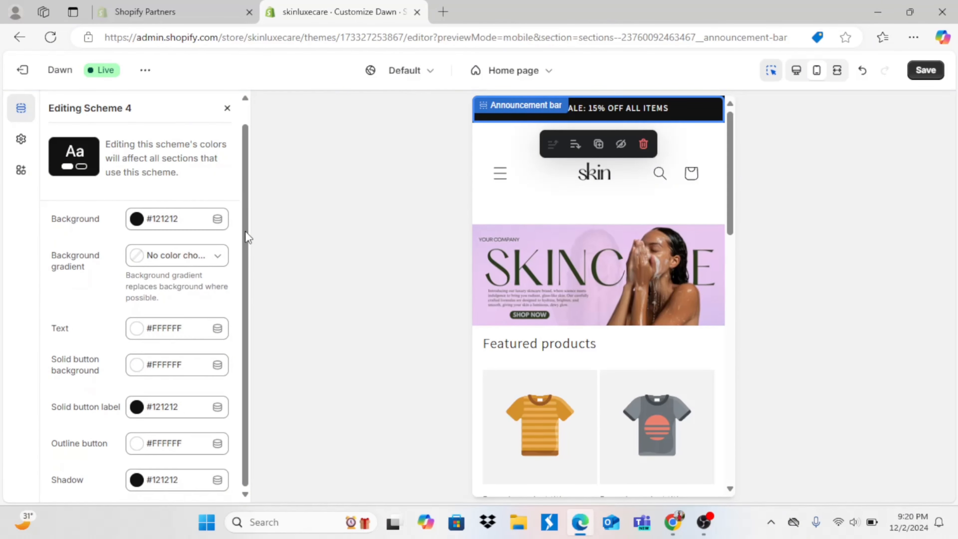
{"action": "left_click", "coordinate": [172, 226]}
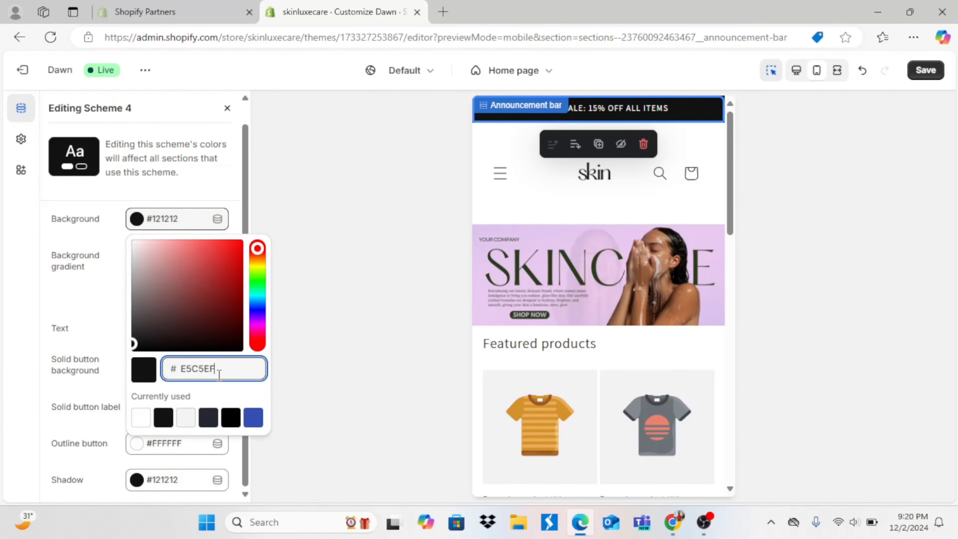
{"action": "left_click", "coordinate": [359, 344]}
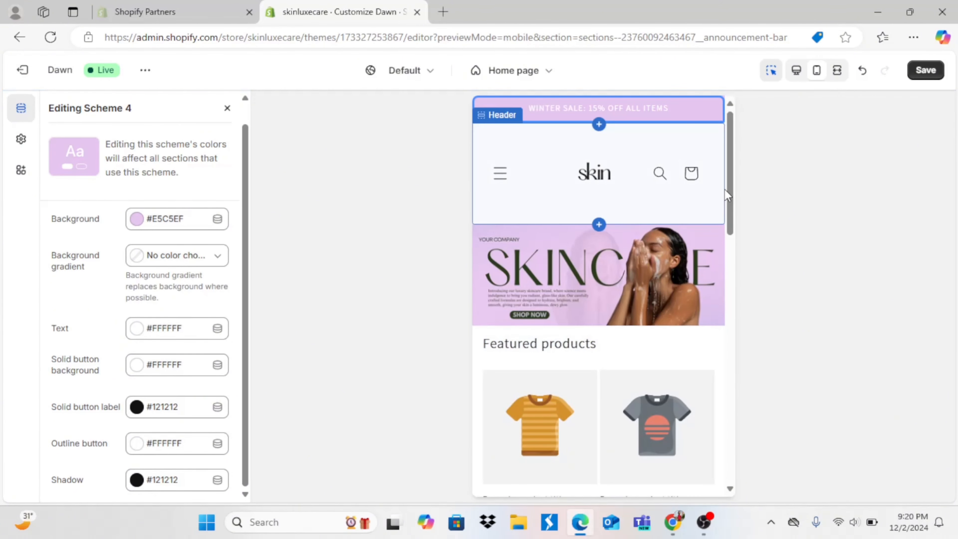
Assign Scheme 4 as the color scheme of the Footer section
{"action": "left_click_drag", "start_coordinate": [727, 218], "coordinate": [704, 471]}
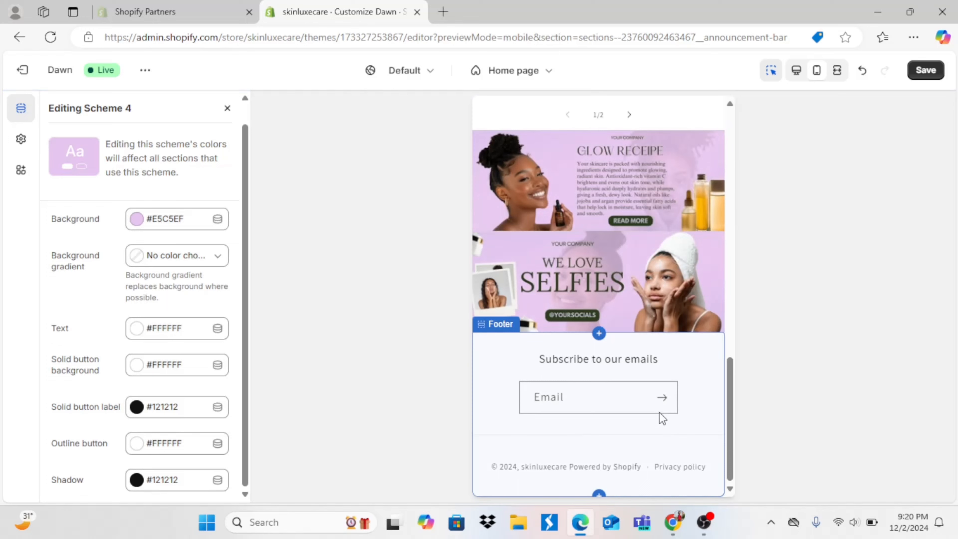
{"action": "left_click", "coordinate": [690, 421]}
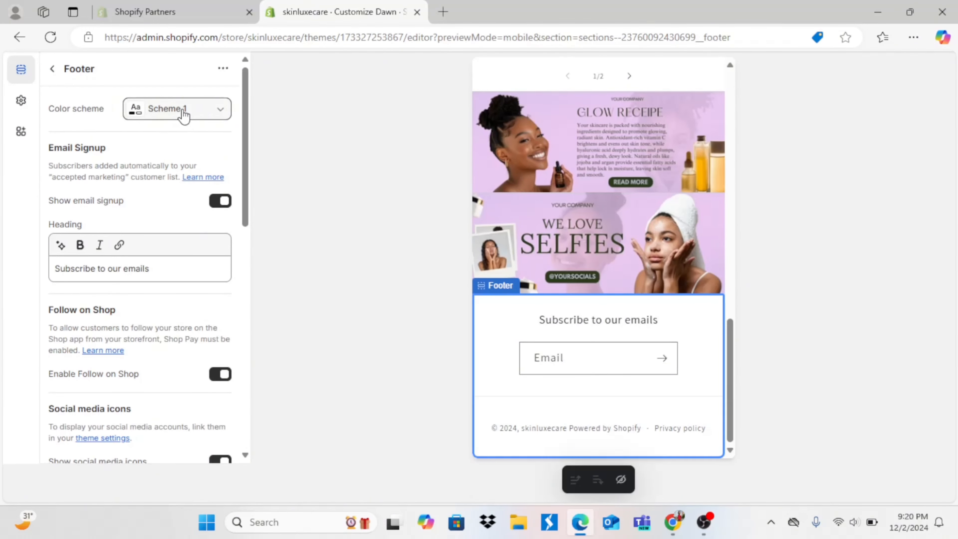
{"action": "left_click", "coordinate": [183, 115]}
{"action": "left_click", "coordinate": [175, 260]}
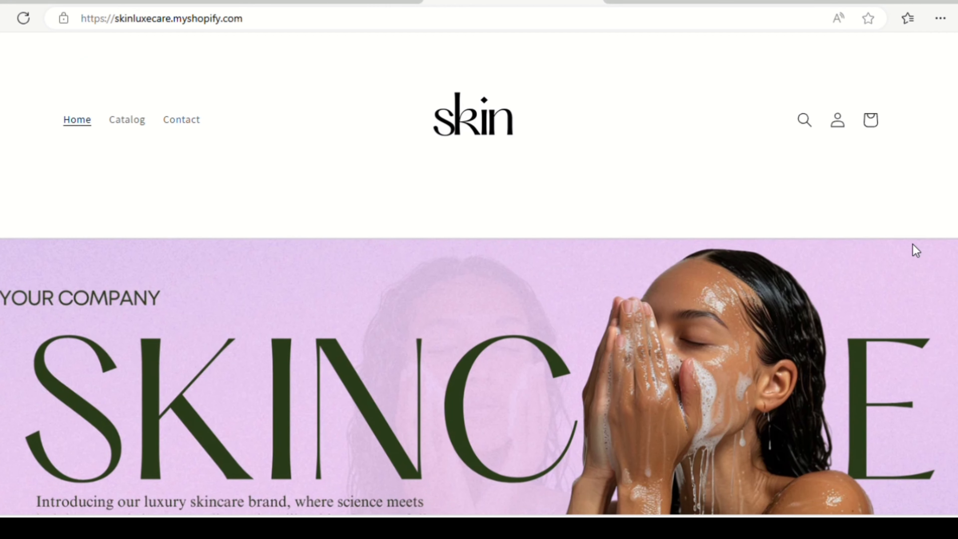
Review the live storefront's home page from the header and banners through the products and collections down to the footer
{"action": "scroll", "coordinate": [913, 248], "scroll_direction": "down", "scroll_amount": 3}
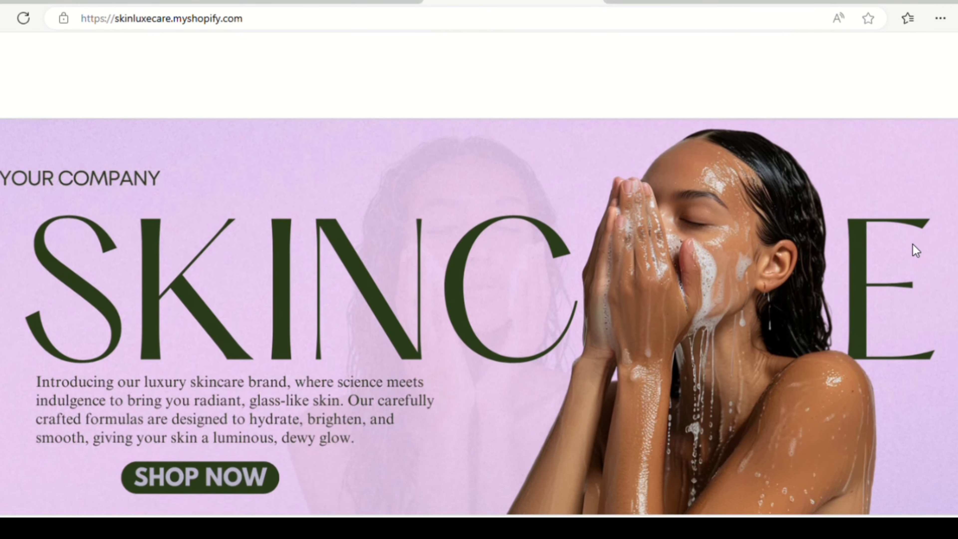
{"action": "scroll", "coordinate": [916, 250], "scroll_direction": "down", "scroll_amount": 5}
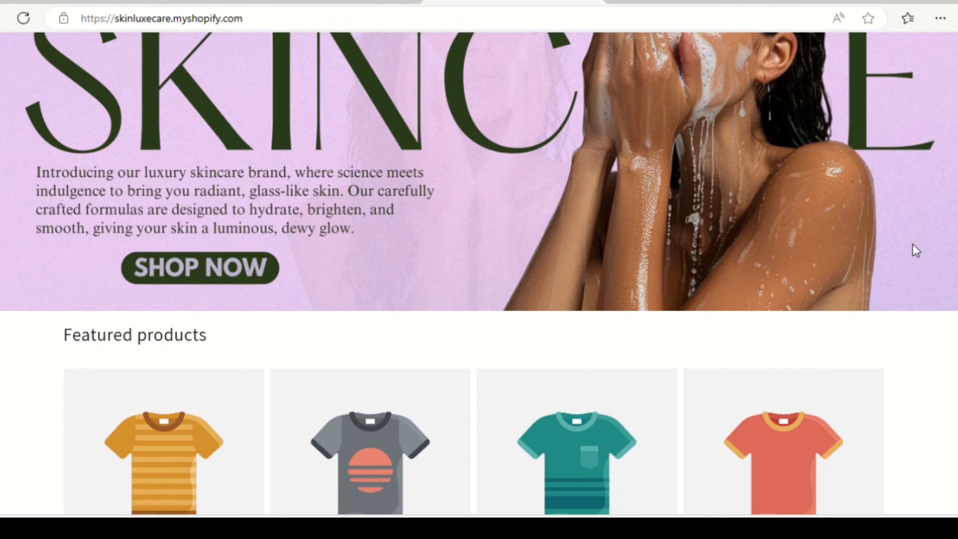
{"action": "scroll", "coordinate": [916, 250], "scroll_direction": "down", "scroll_amount": 6}
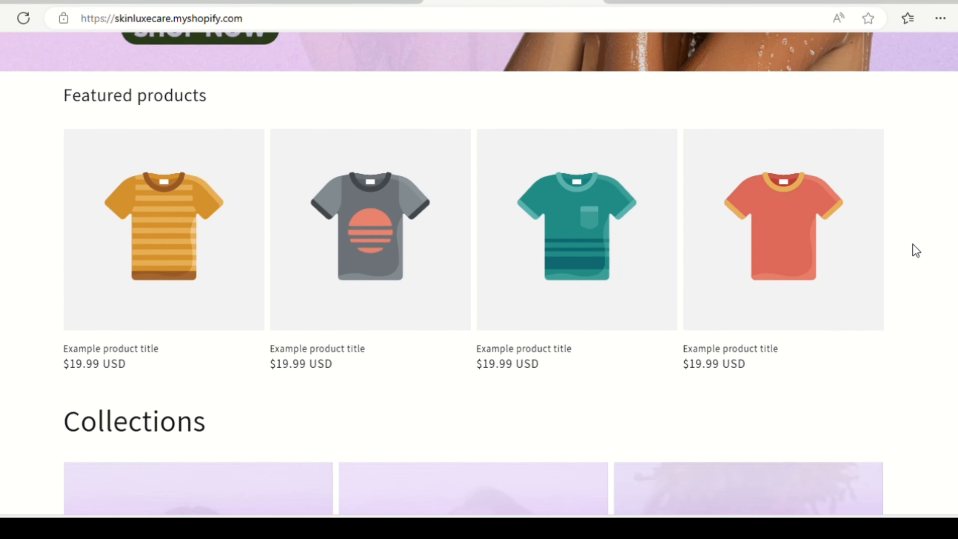
{"action": "scroll", "coordinate": [916, 250], "scroll_direction": "down", "scroll_amount": 9}
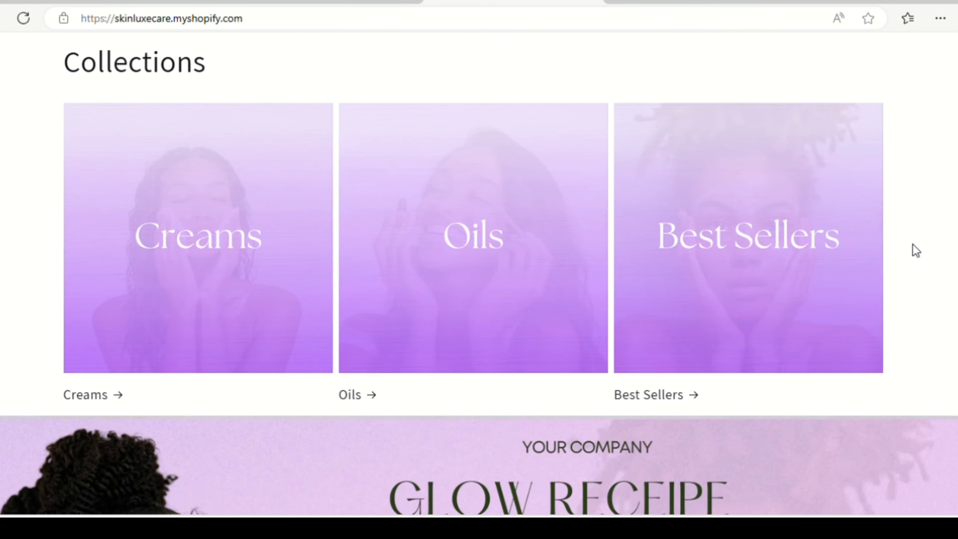
{"action": "scroll", "coordinate": [916, 251], "scroll_direction": "down", "scroll_amount": 10}
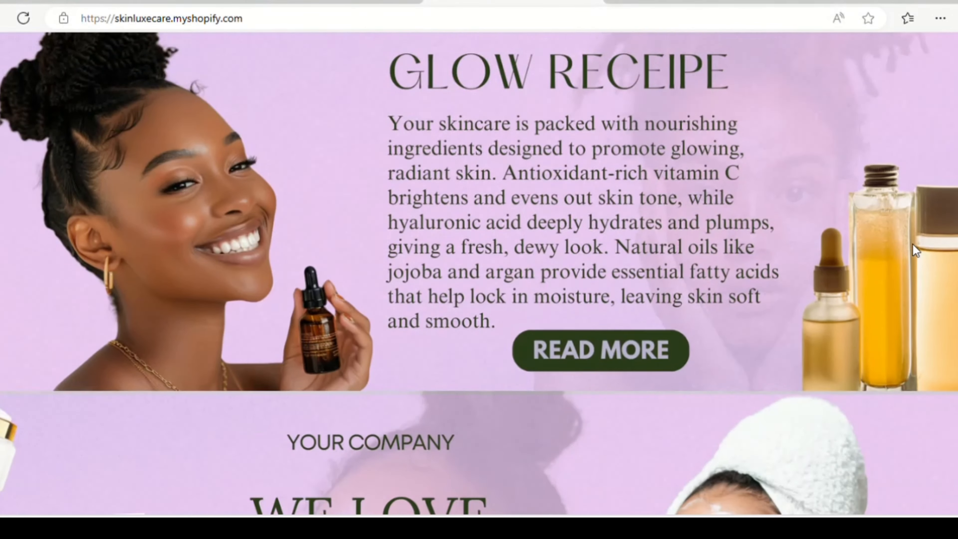
{"action": "scroll", "coordinate": [916, 251], "scroll_direction": "down", "scroll_amount": 8}
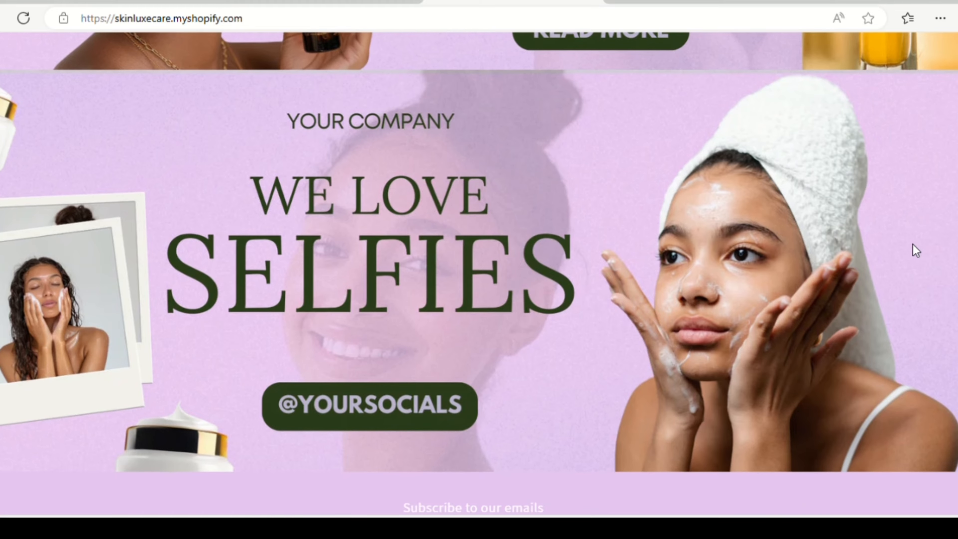